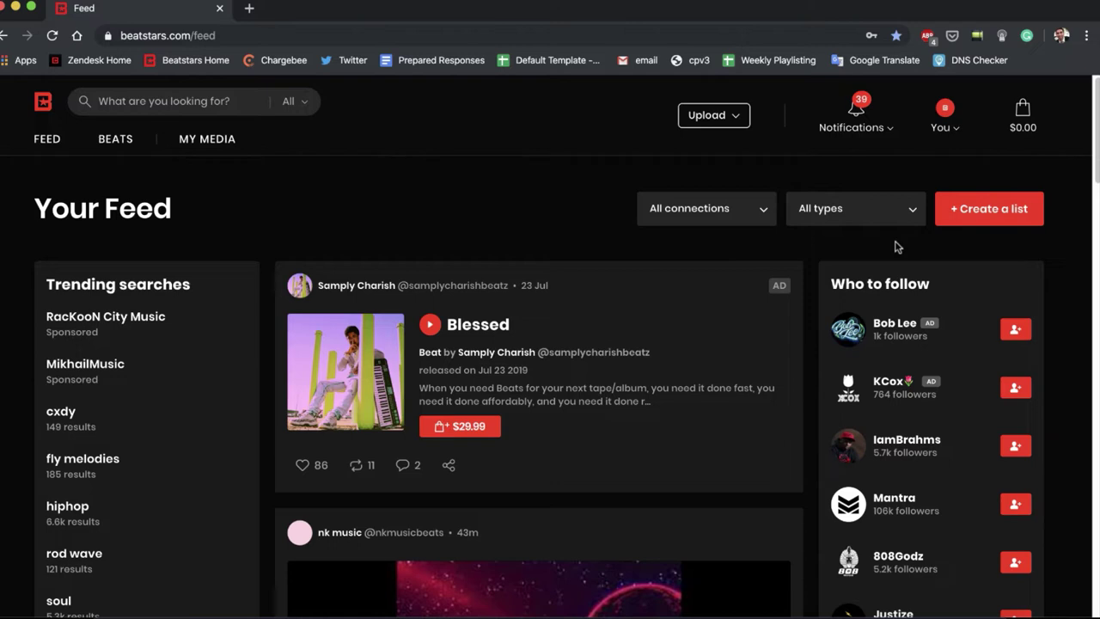
Step: Open the FanConnect integration details from the account's Marketing Integrations
click(220, 143)
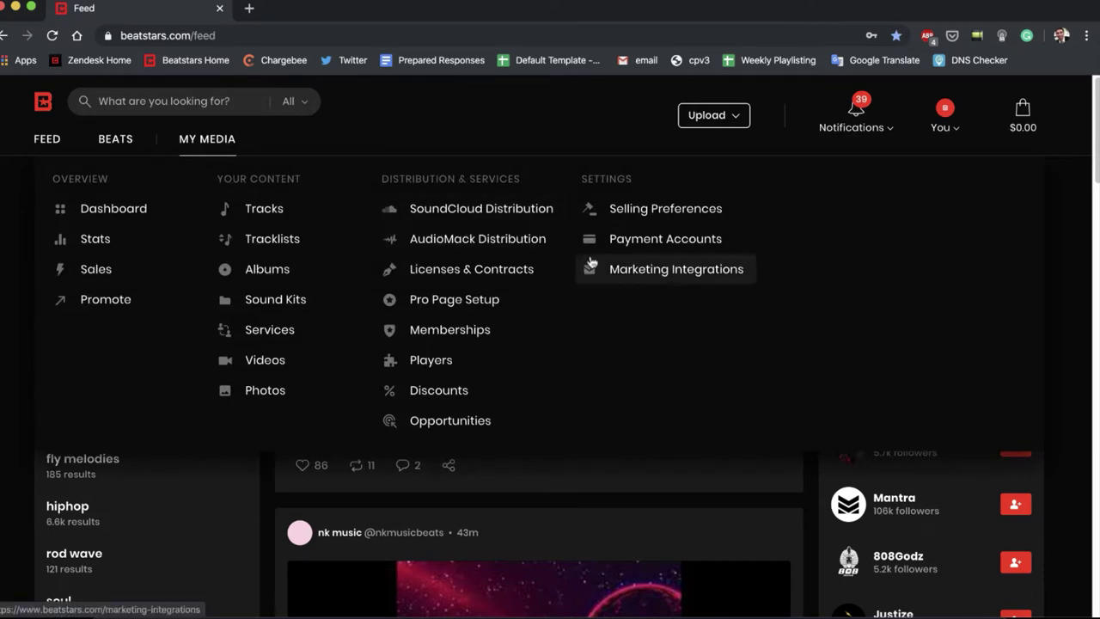
click(626, 270)
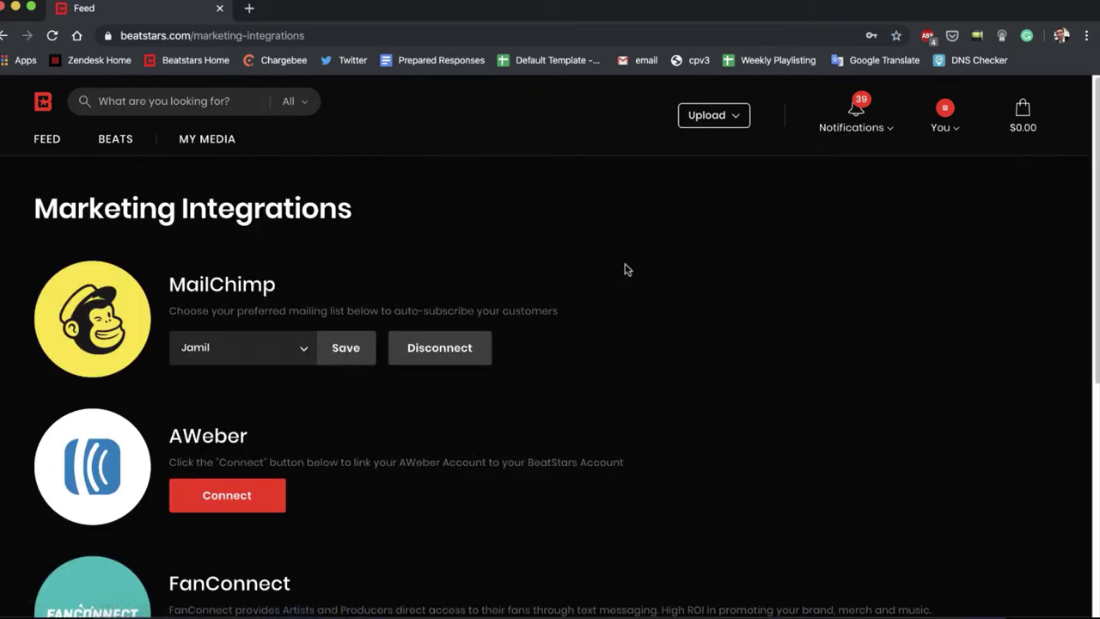
scroll(625, 270, down, 5)
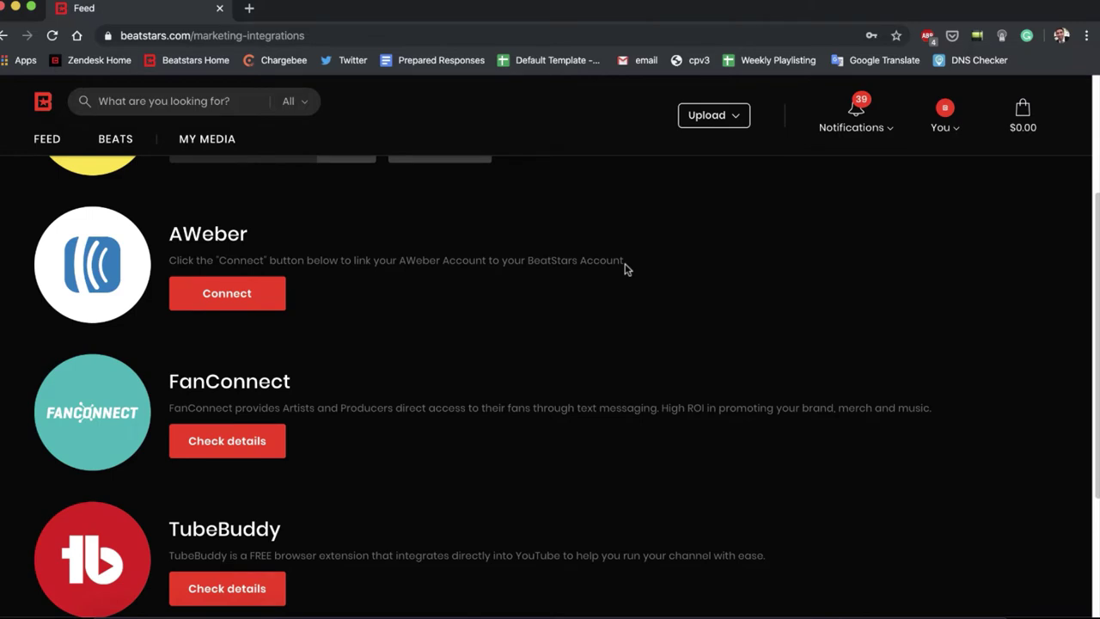
click(260, 444)
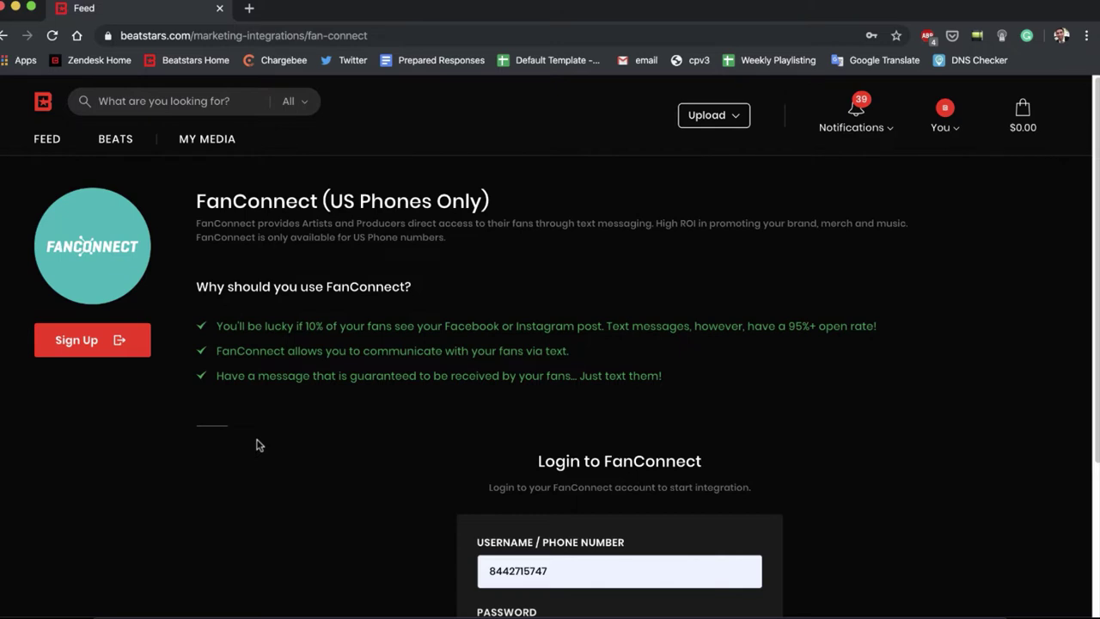
Step: Open the FanConnect sign-up site and examine its benefits, features and getting-started instructions
click(85, 339)
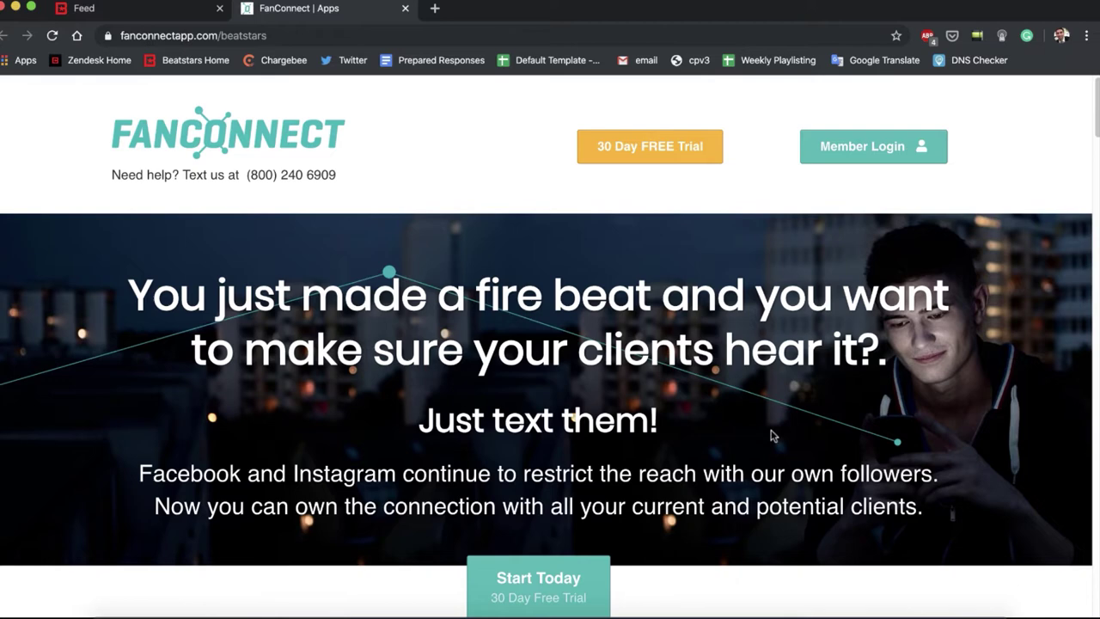
scroll(771, 436, down, 3)
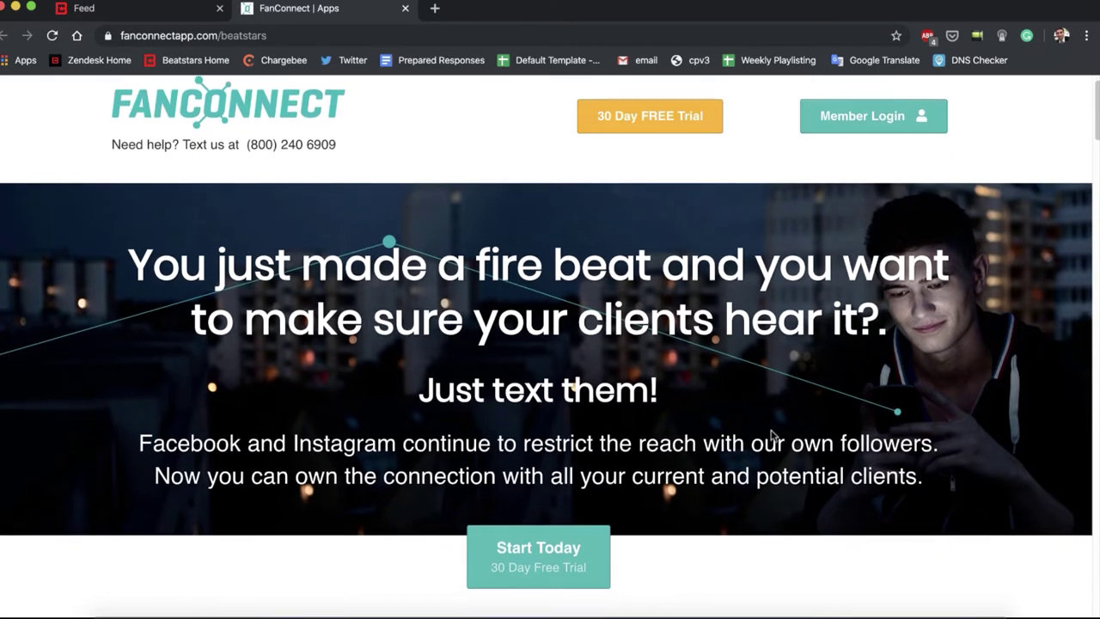
scroll(771, 435, down, 2)
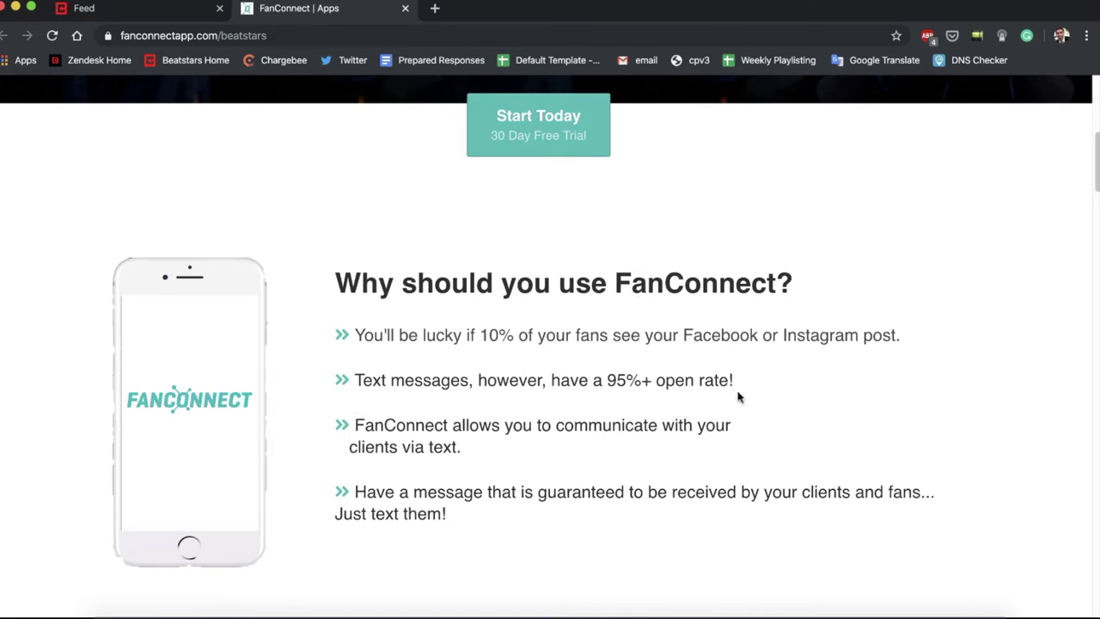
scroll(737, 394, down, 4)
scroll(738, 397, down, 7)
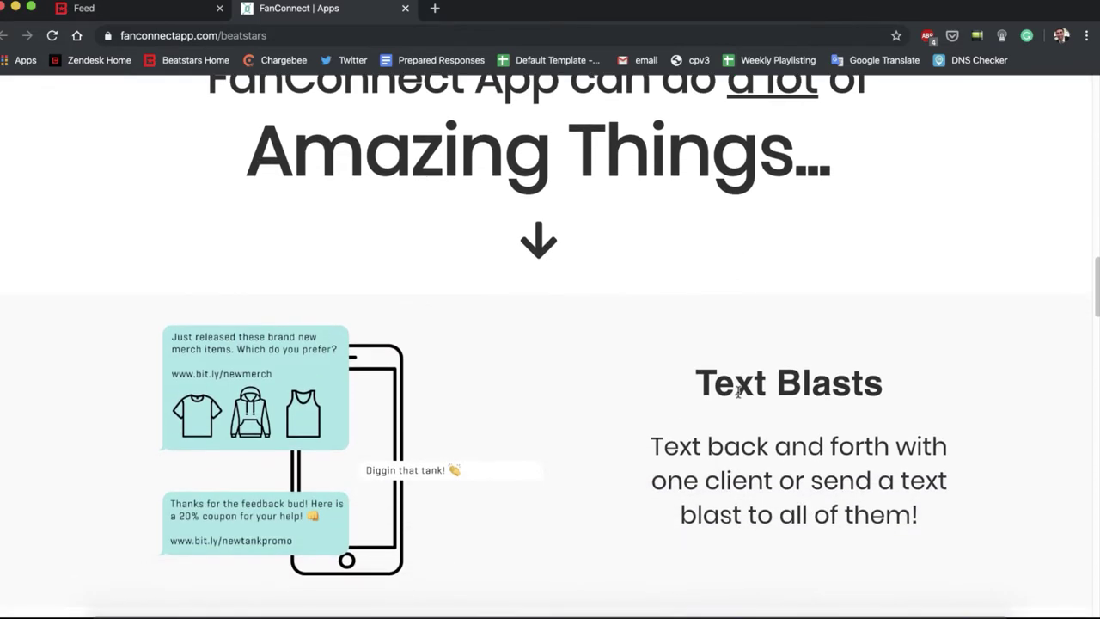
scroll(737, 396, down, 4)
scroll(737, 395, down, 2)
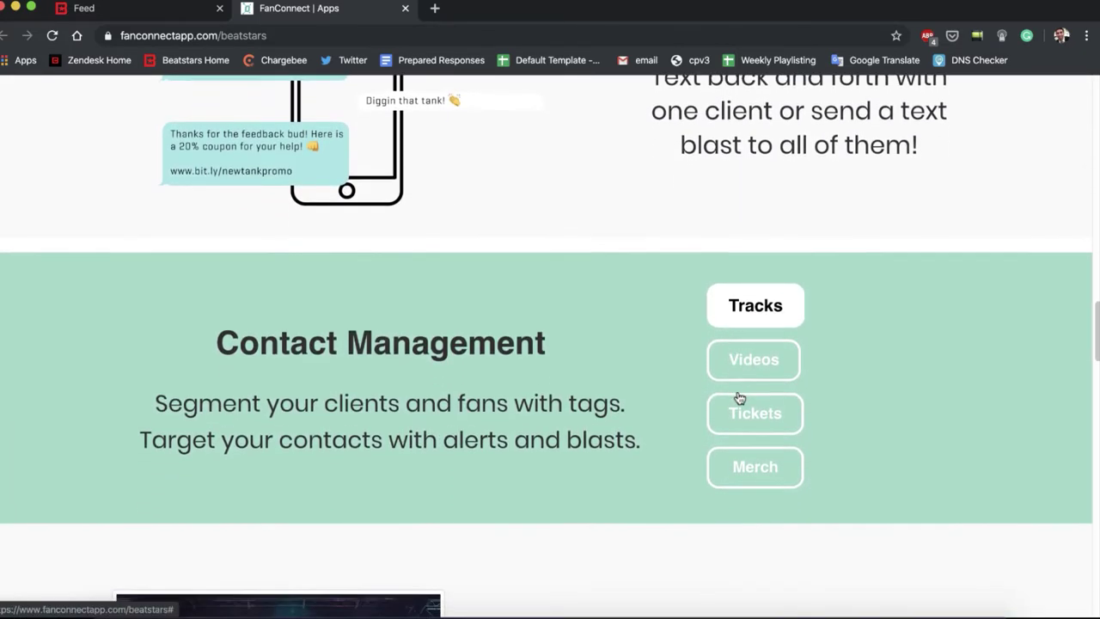
scroll(738, 397, down, 1)
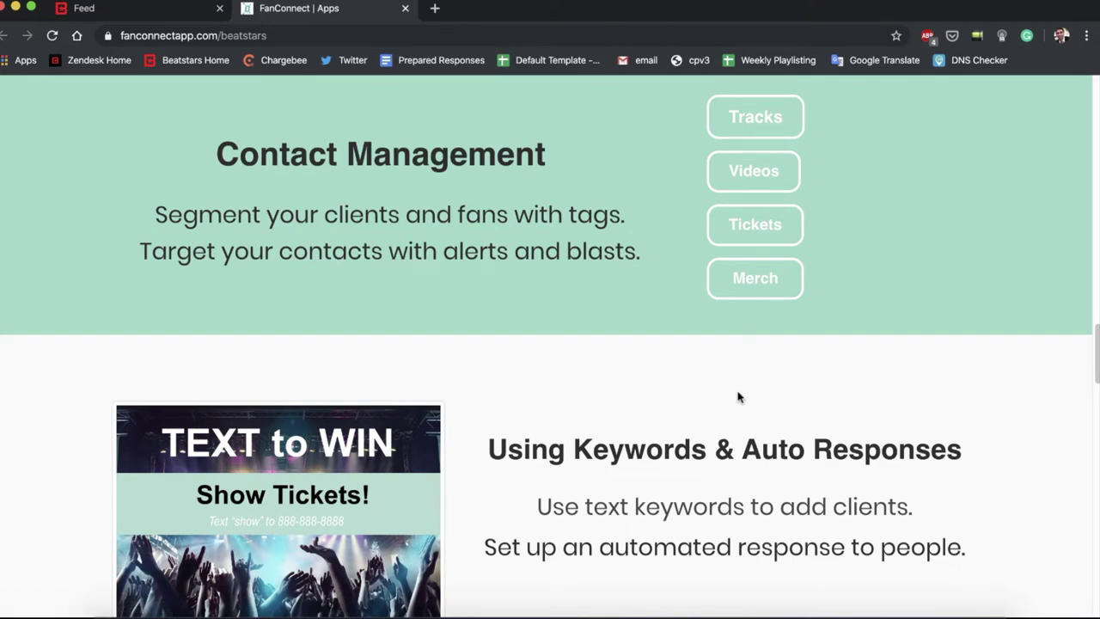
scroll(738, 397, up, 10)
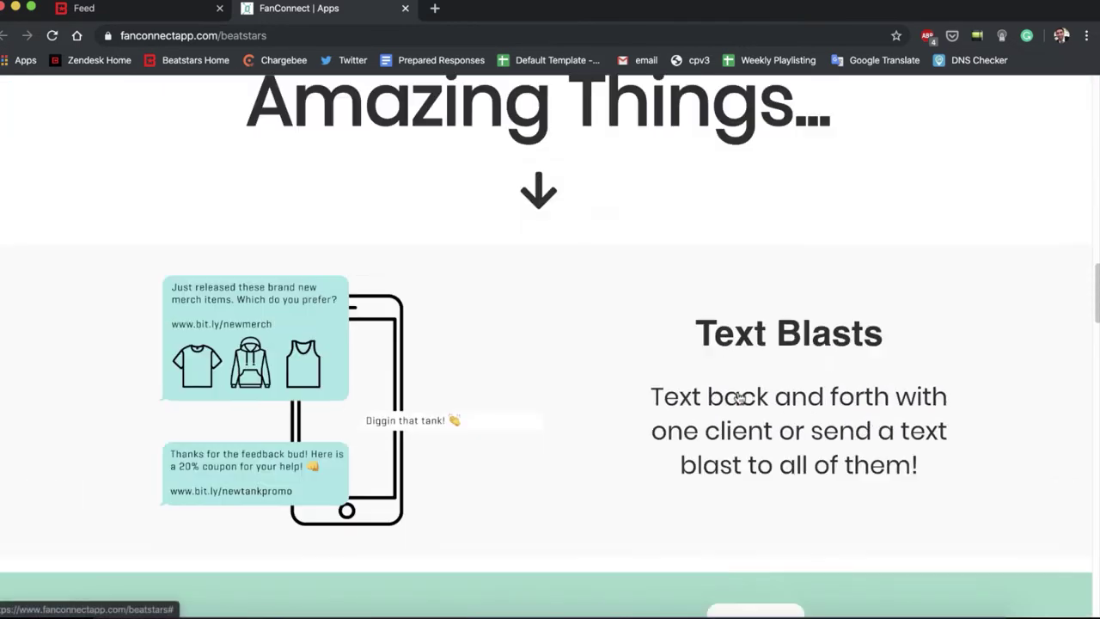
scroll(740, 397, up, 1)
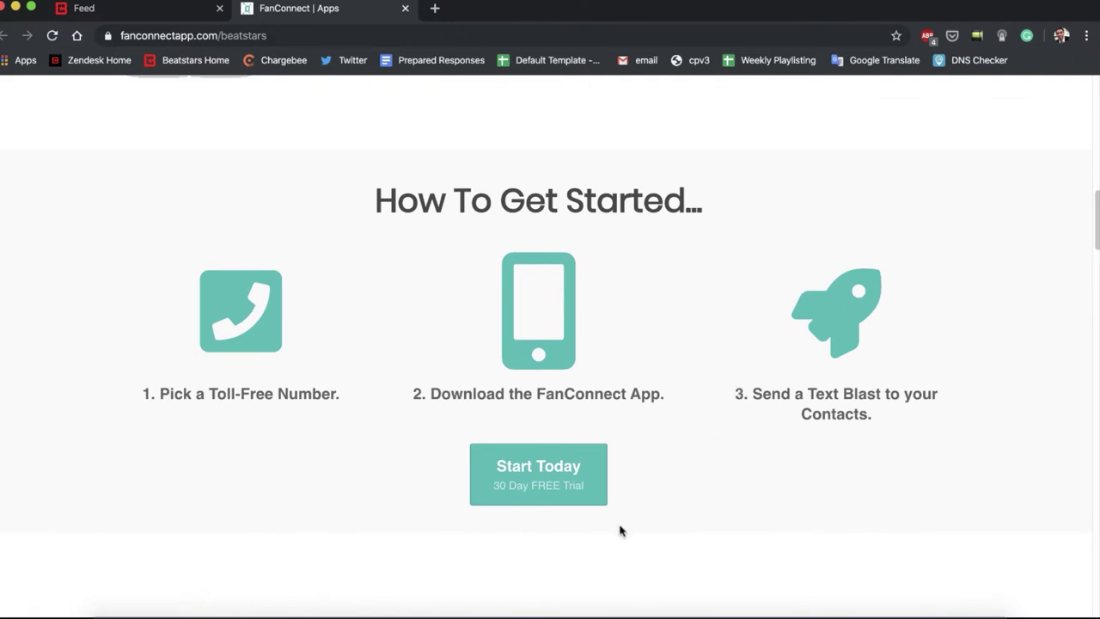
Step: Open the 30-day free trial order page and examine the toll-free number choices and the landline eligibility form
click(535, 474)
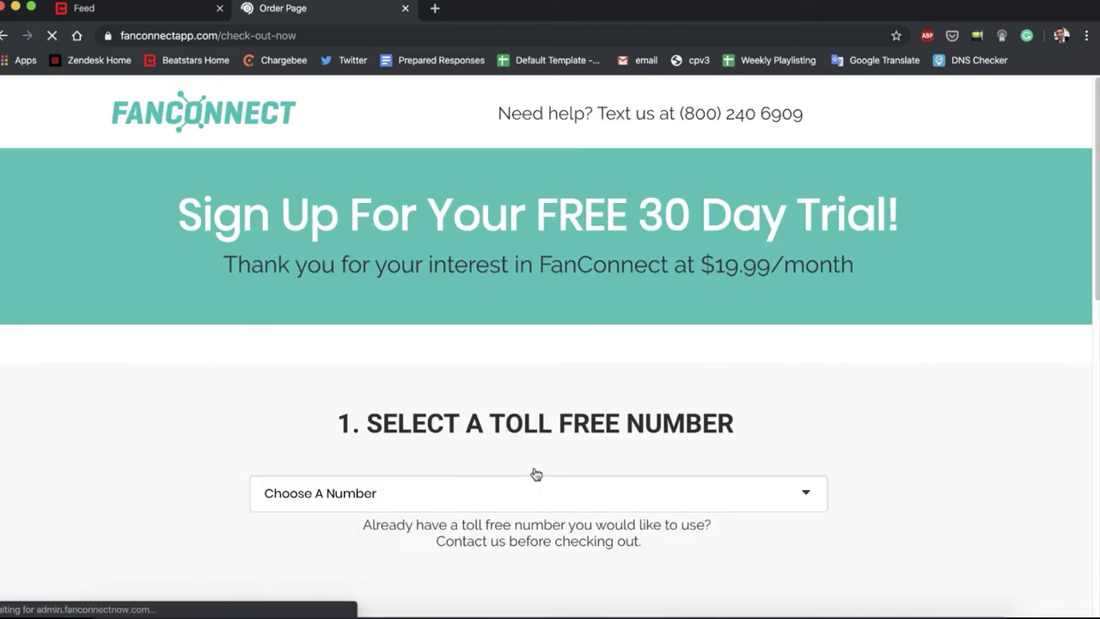
scroll(958, 427, down, 3)
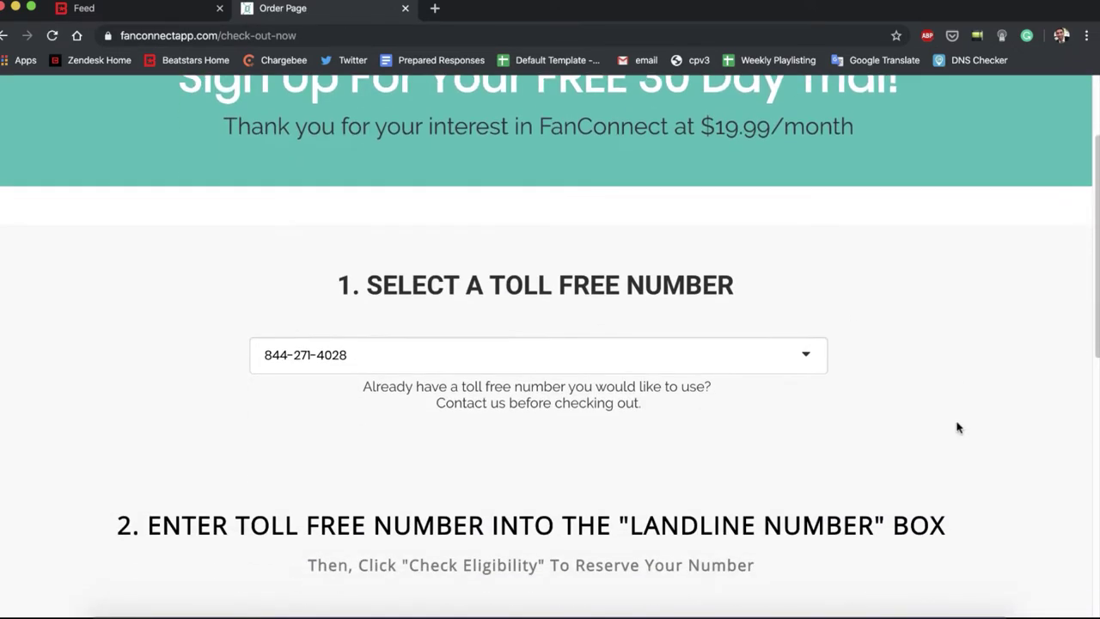
scroll(958, 427, down, 1)
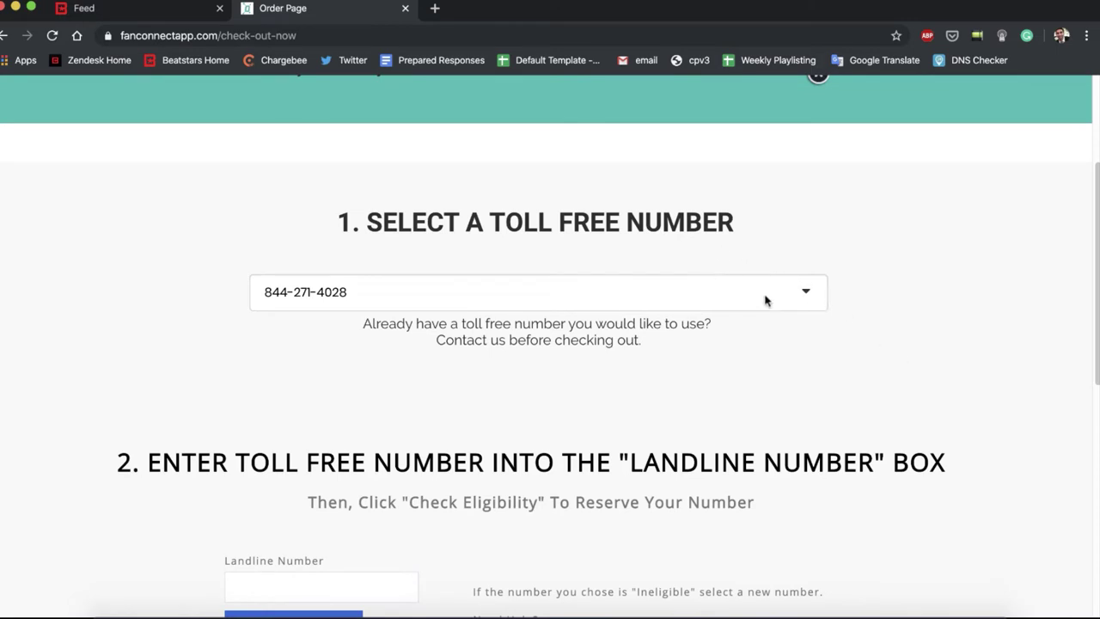
click(801, 293)
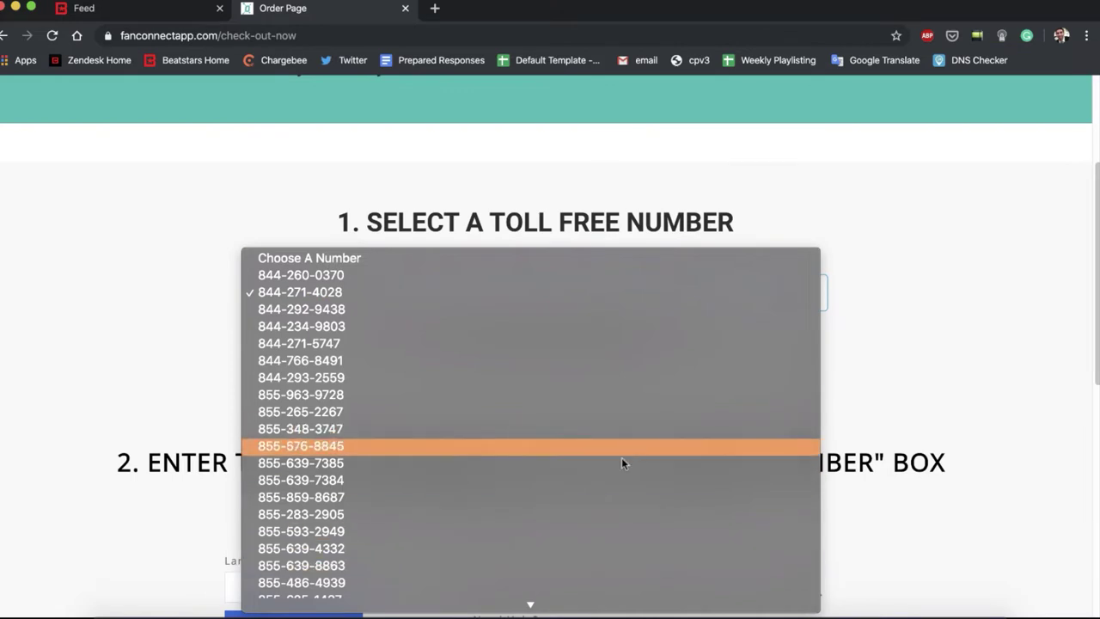
scroll(624, 460, down, 1)
click(970, 351)
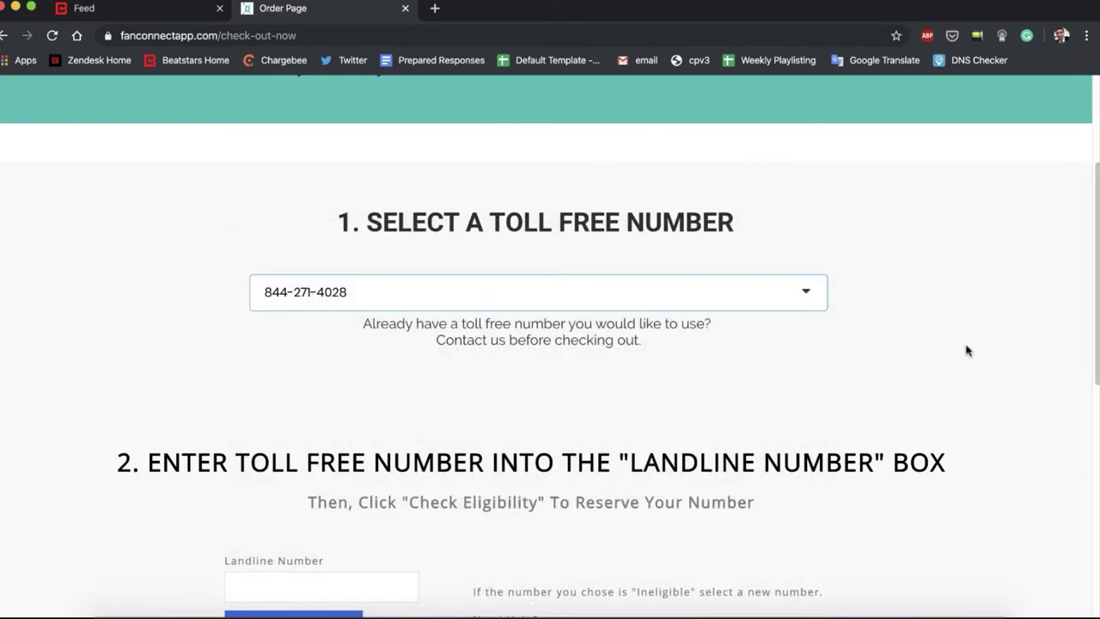
scroll(662, 403, down, 5)
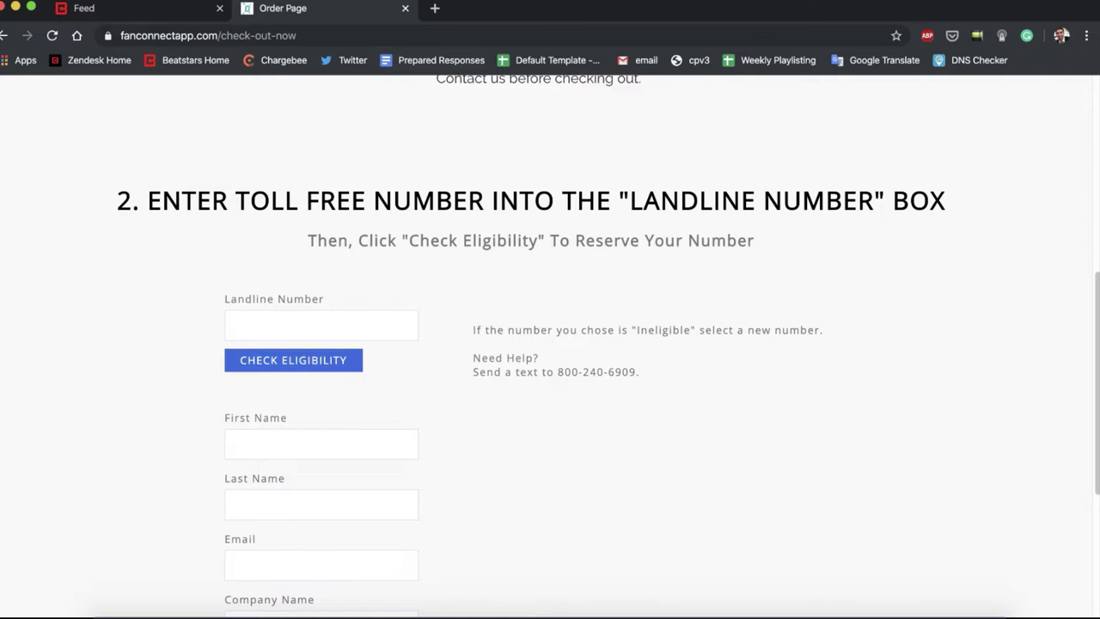
Step: Return to the BeatStars FanConnect page, log in with the prefilled account credentials, and dismiss the notification
click(162, 10)
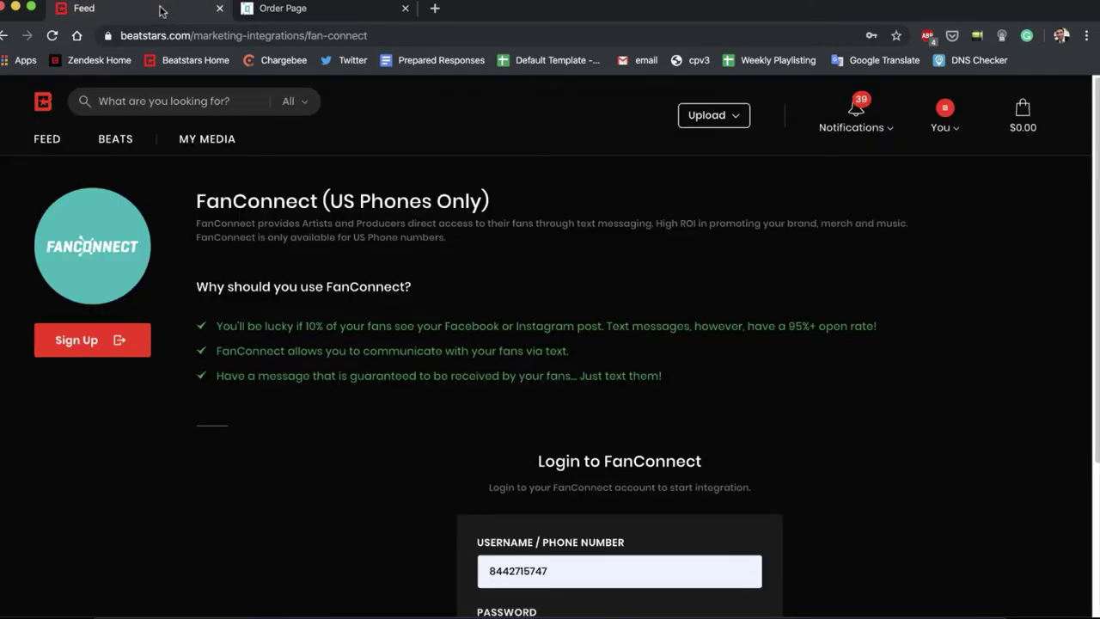
scroll(612, 266, down, 5)
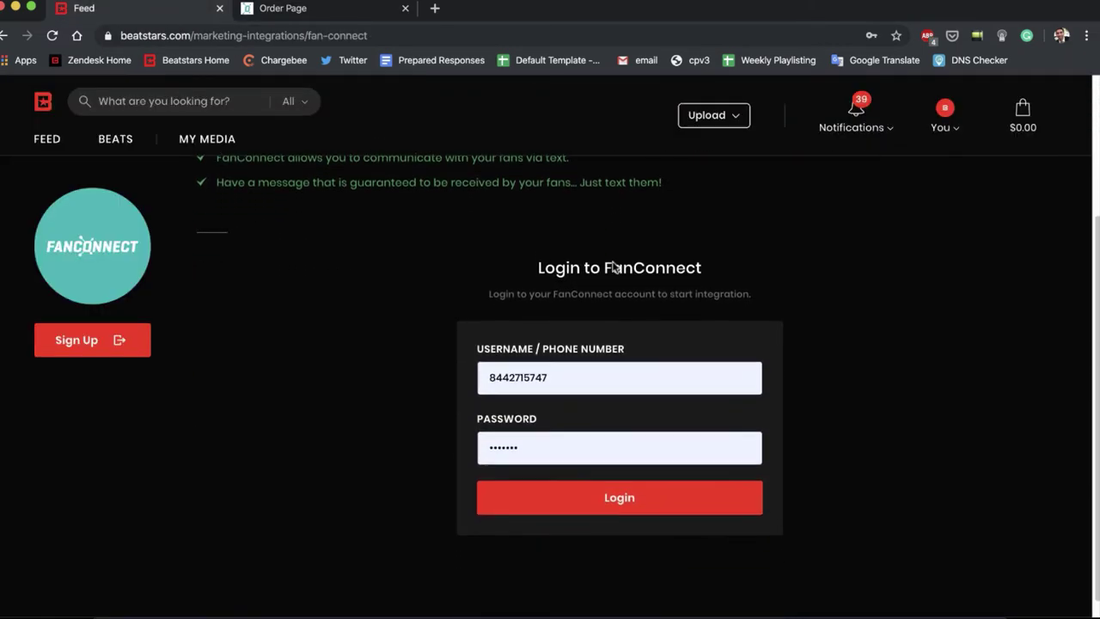
scroll(713, 368, down, 1)
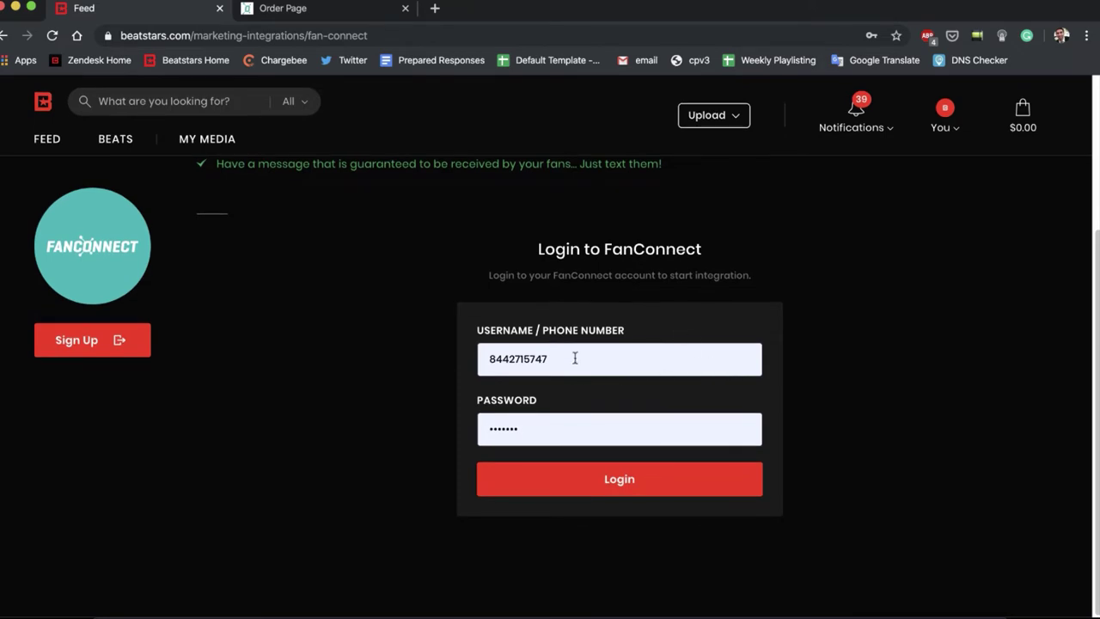
click(629, 483)
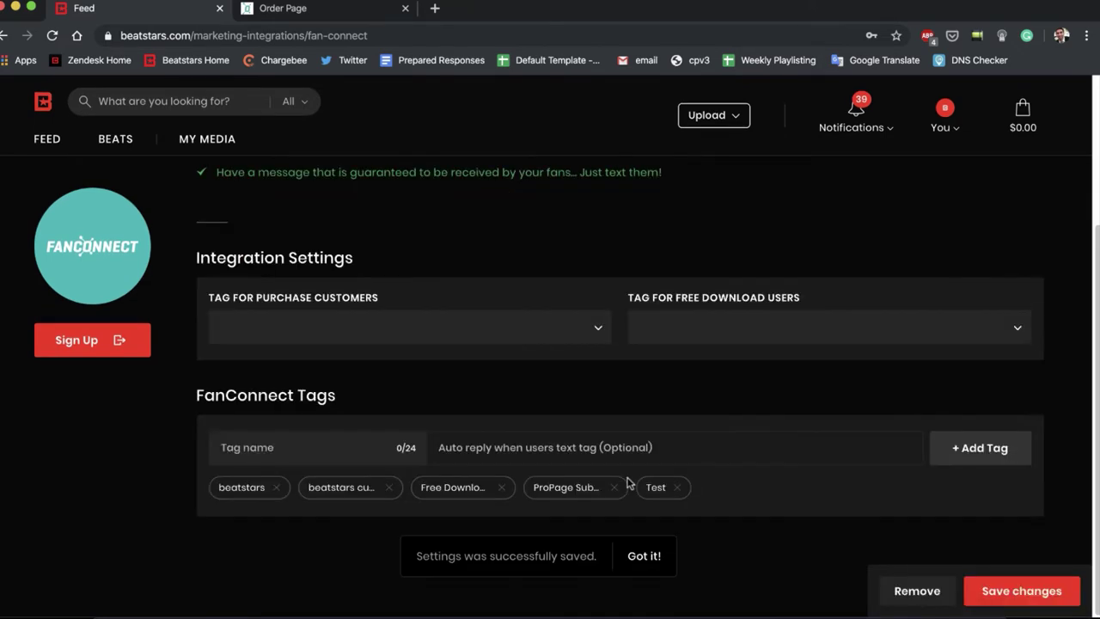
click(644, 556)
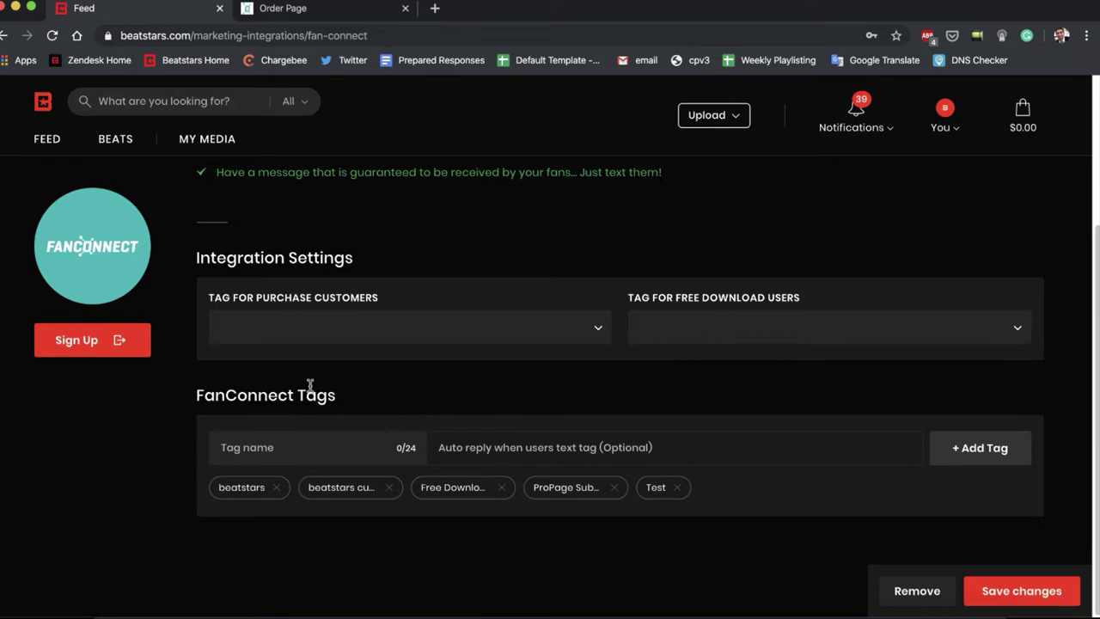
Step: Delete the "beatstars" and "beatstars customers" tags from the FanConnect tags
click(307, 449)
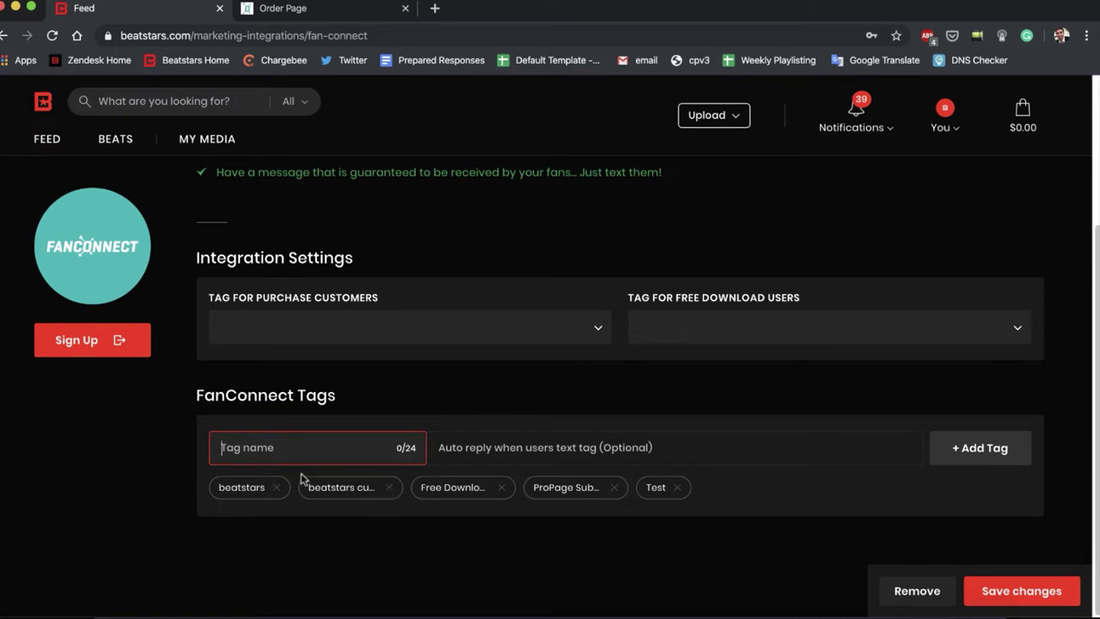
click(276, 487)
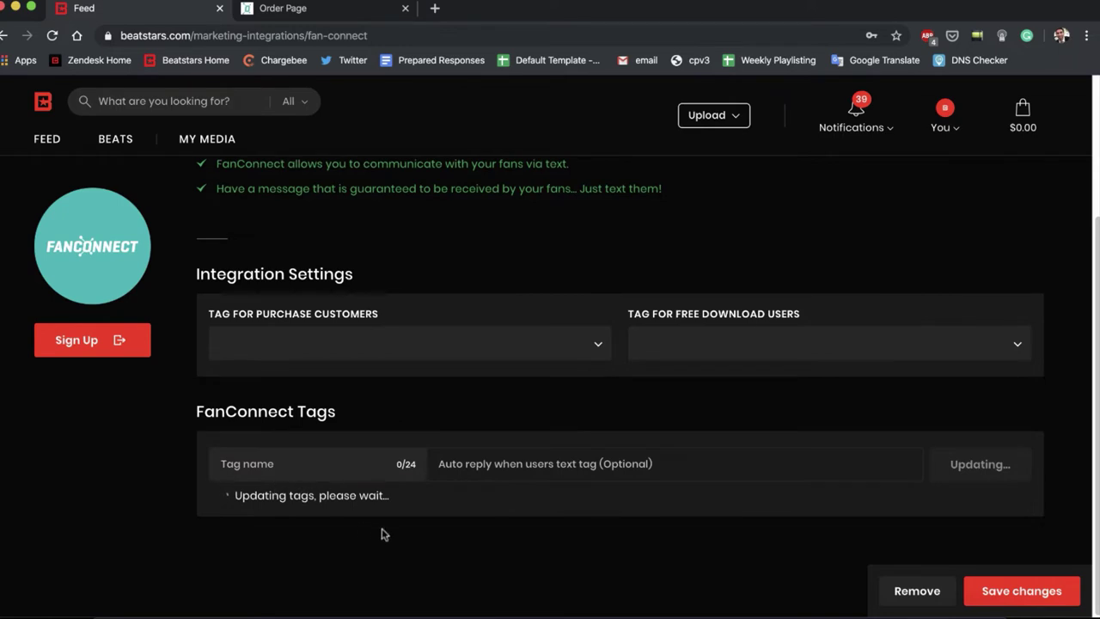
click(299, 487)
Step: Add a new FanConnect tag named "beatstars customers" without an auto reply
click(297, 459)
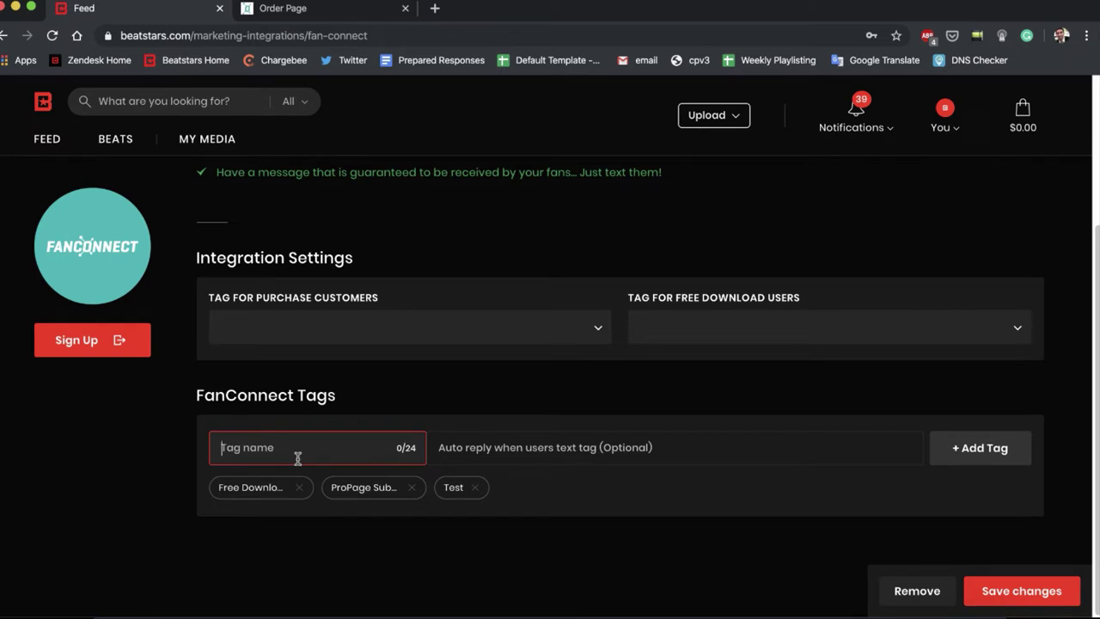
text(beatstars customers)
key(Return)
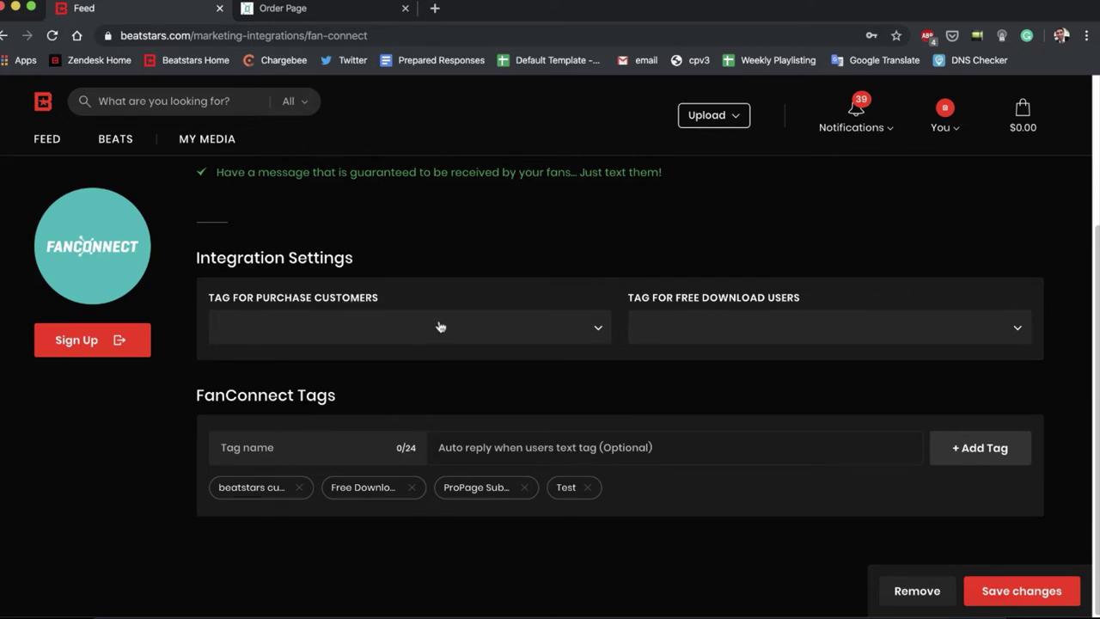
Step: Assign "beatstars customers" to purchase customers and "Free Download Users" to free download users, and save the integration settings
click(574, 326)
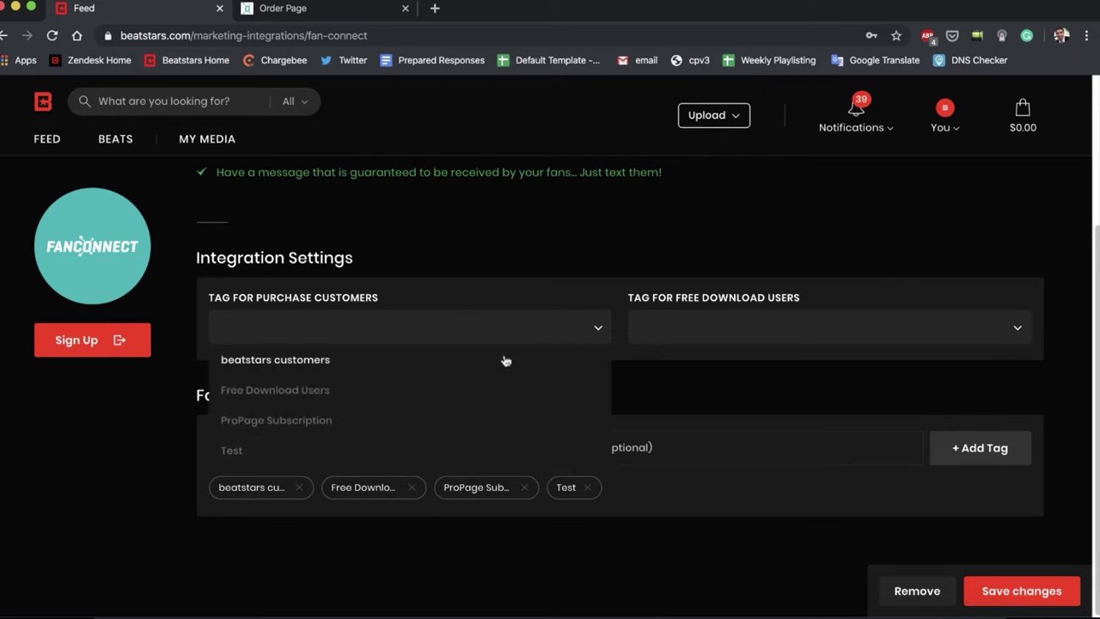
click(281, 368)
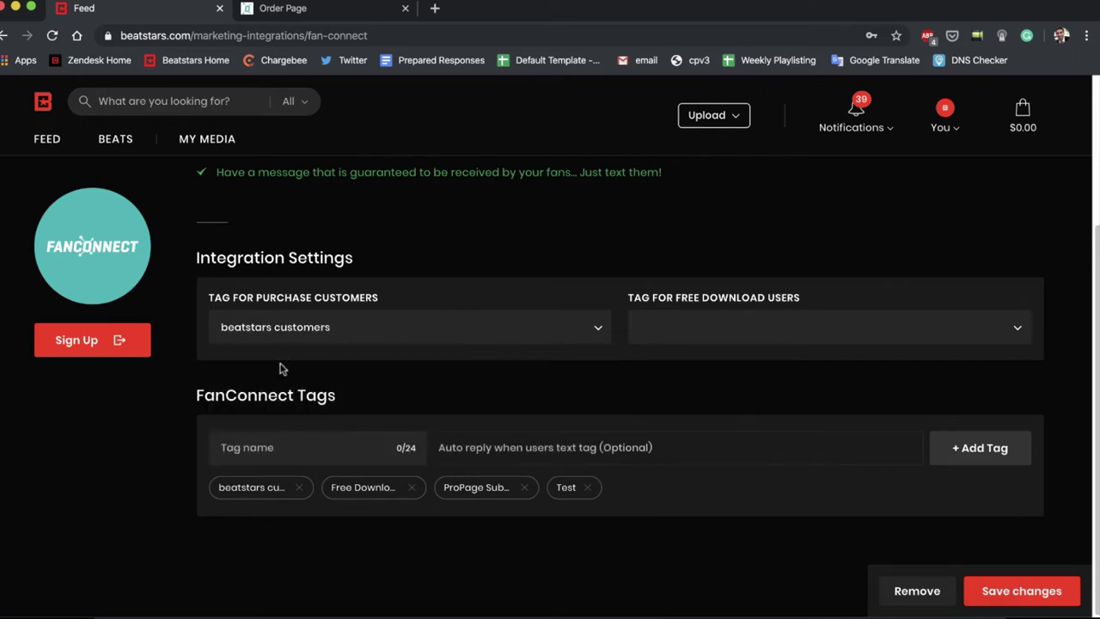
click(790, 327)
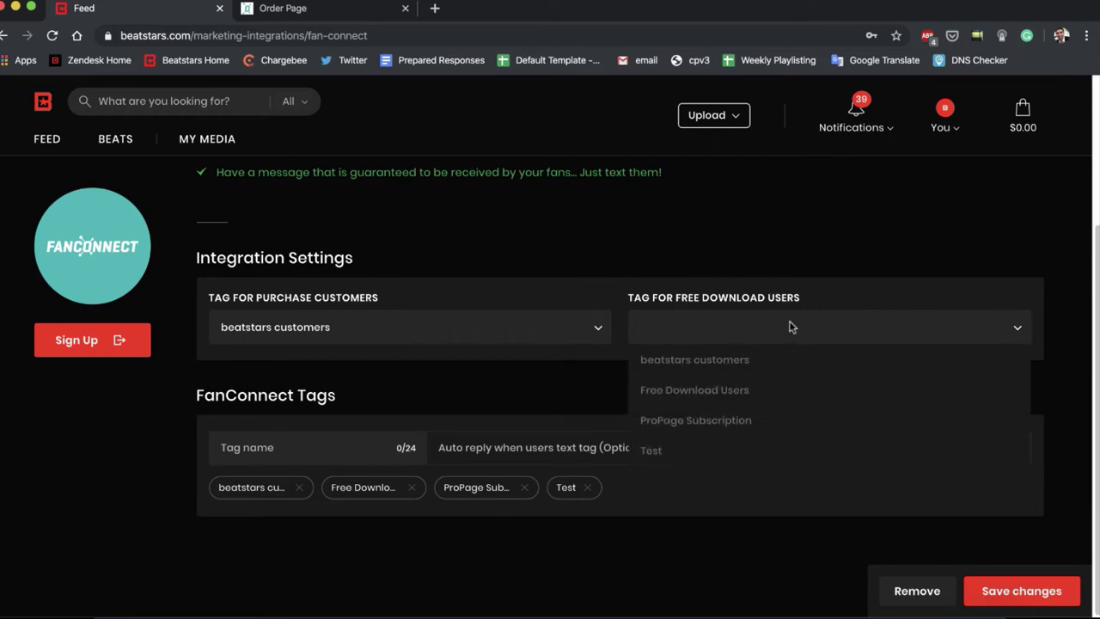
click(678, 391)
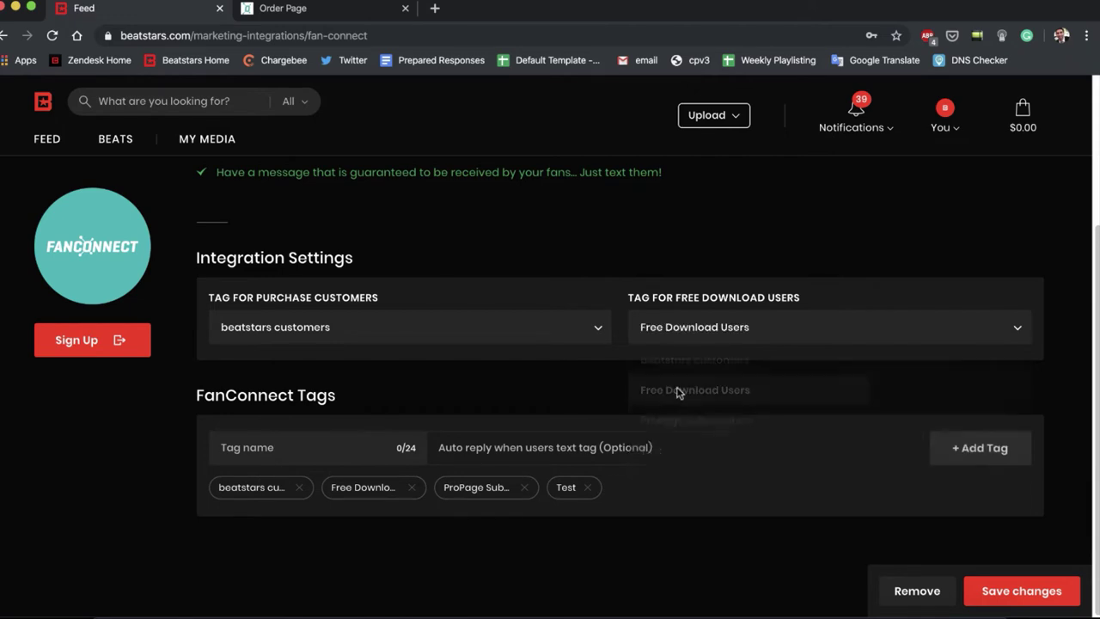
click(1042, 600)
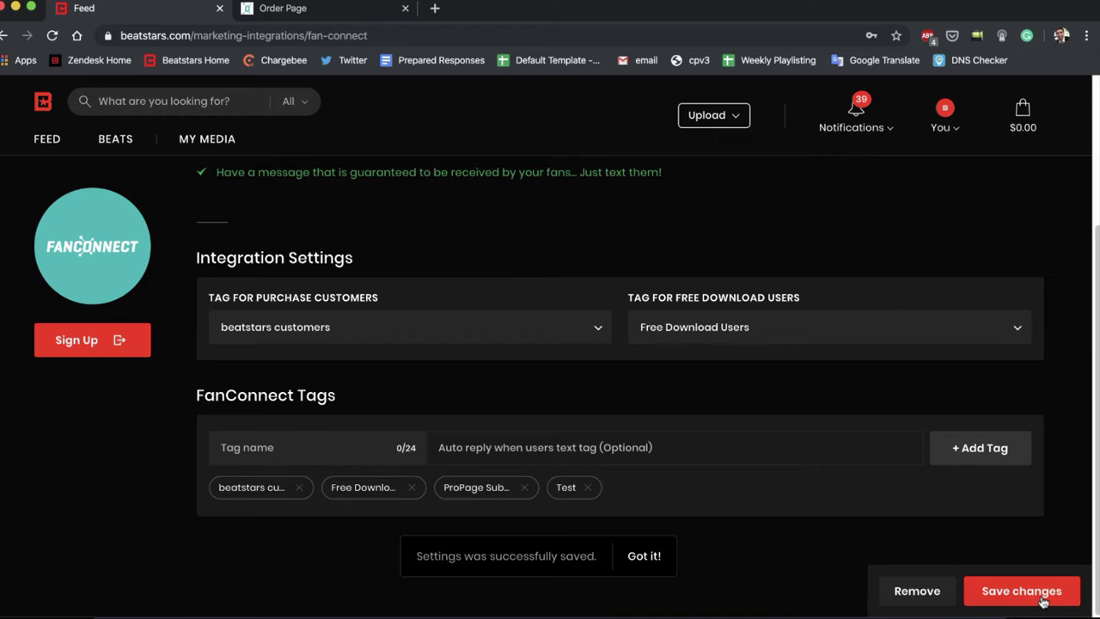
click(653, 566)
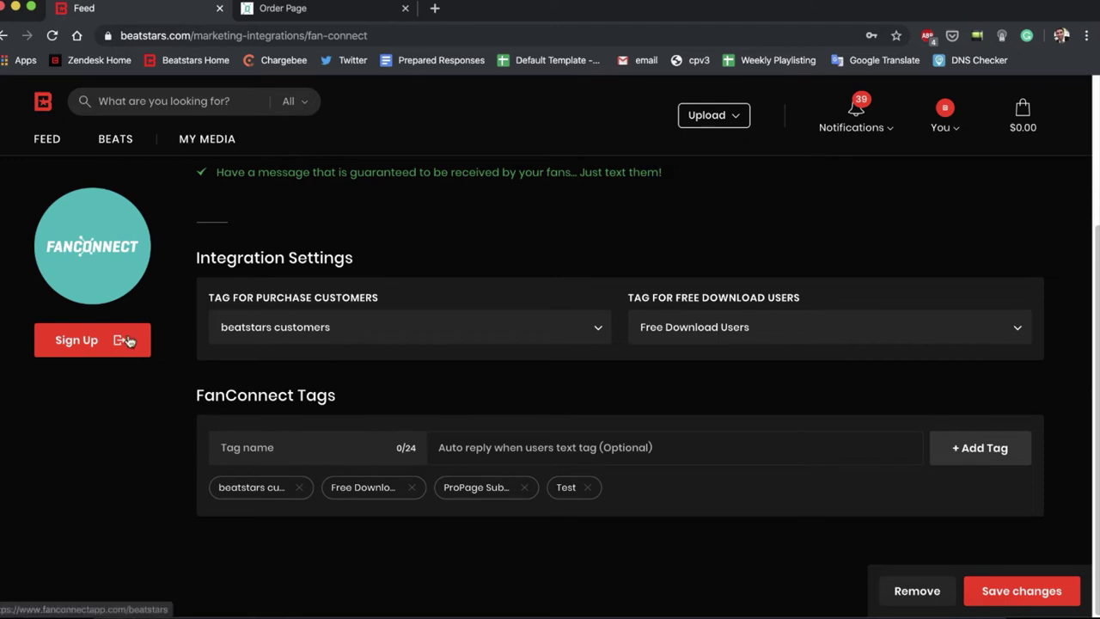
Step: Open the Pro Page setup for the BeatStars account
mouse_move(211, 142)
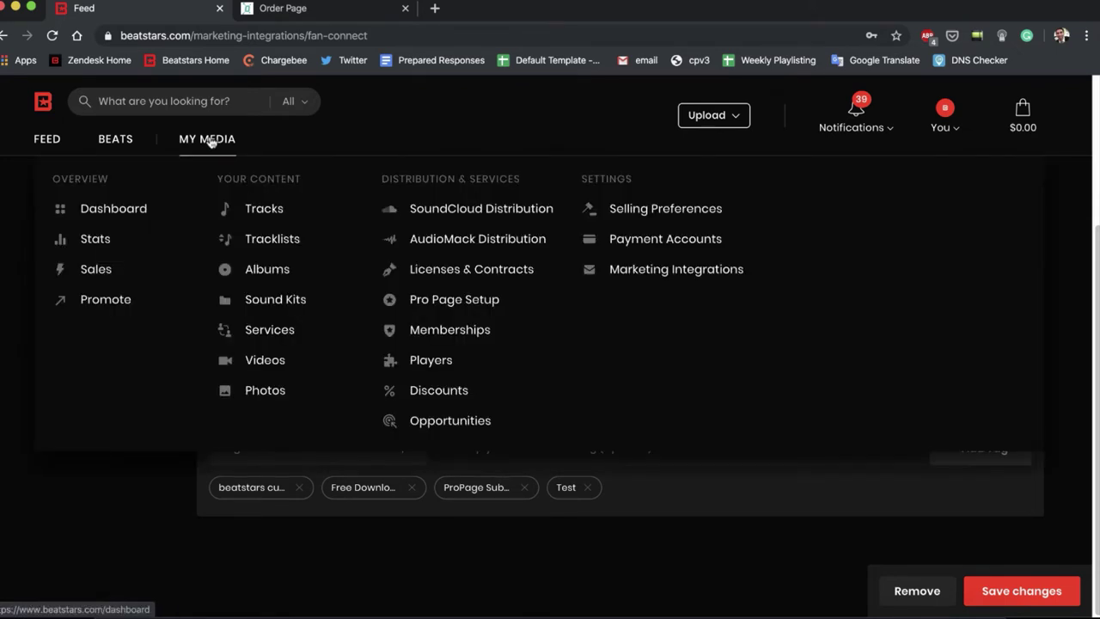
click(462, 306)
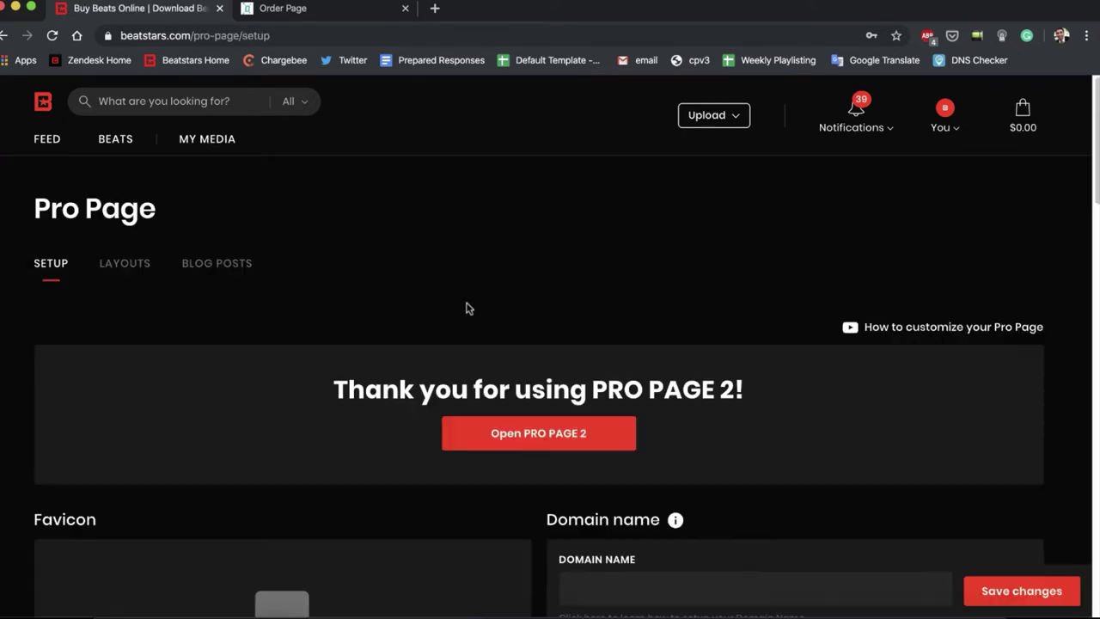
Step: Enable FanConnect in the Contact List Builder Subscription Form section of the Pro Page setup
scroll(447, 386, down, 5)
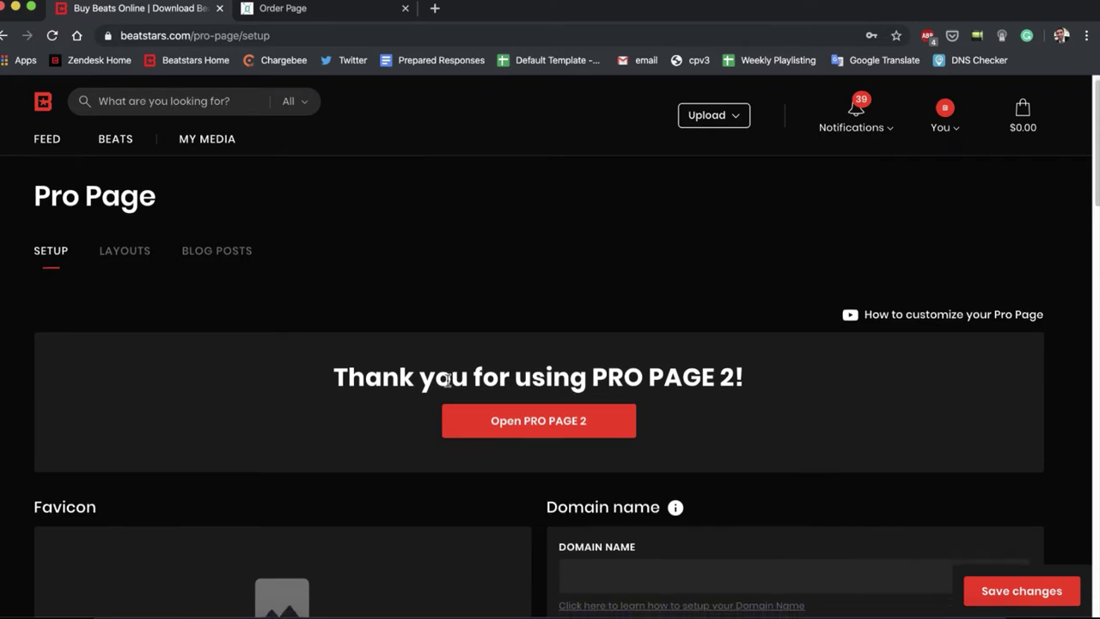
scroll(447, 385, down, 10)
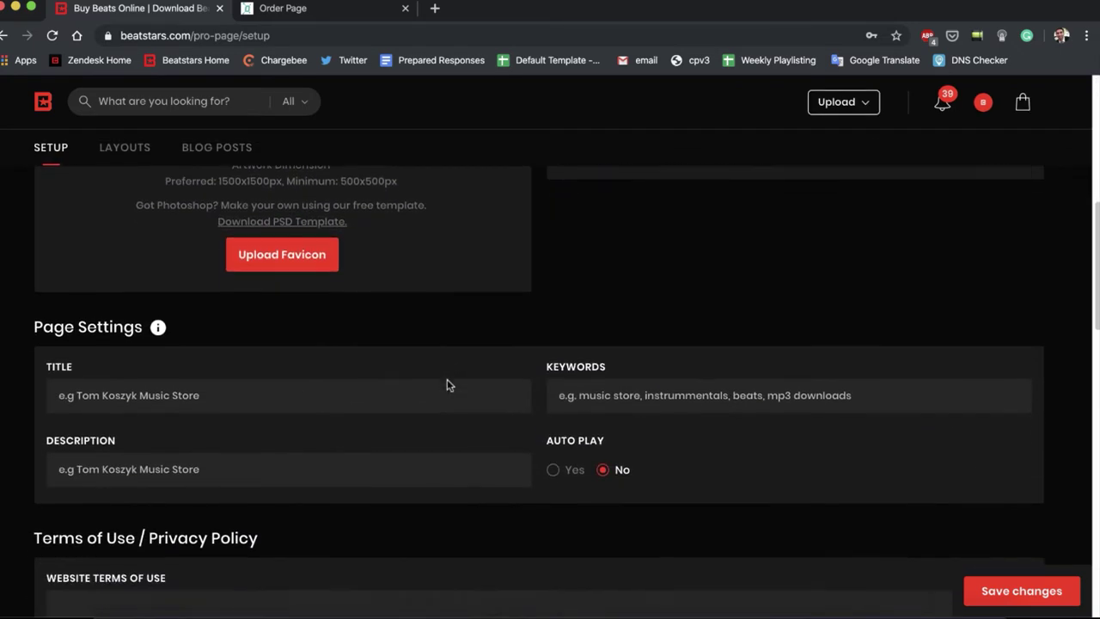
scroll(447, 386, down, 2)
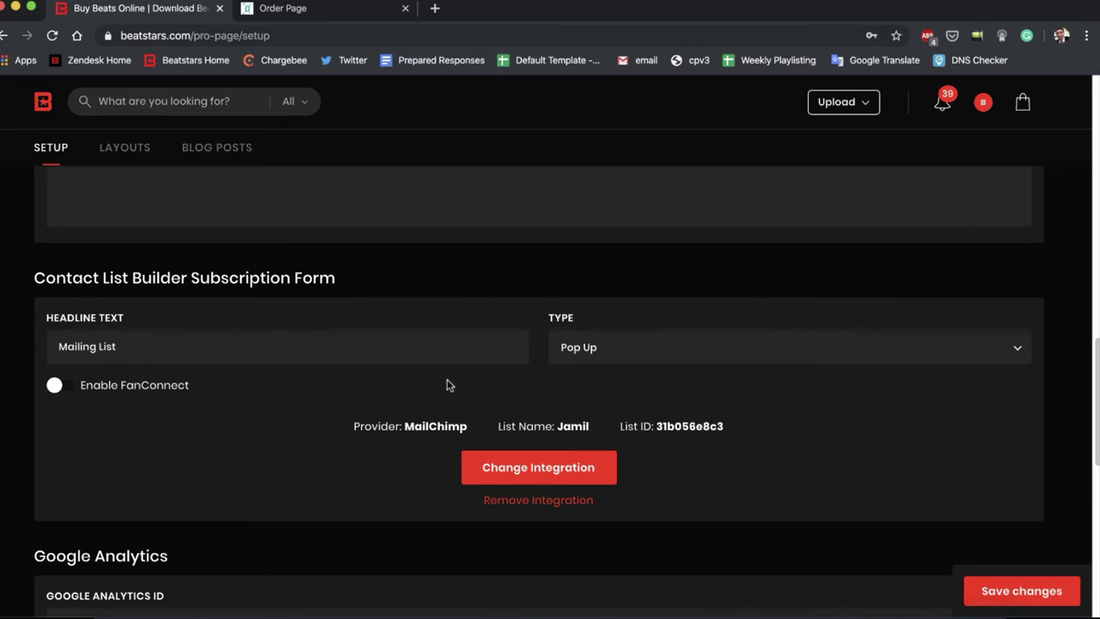
click(58, 386)
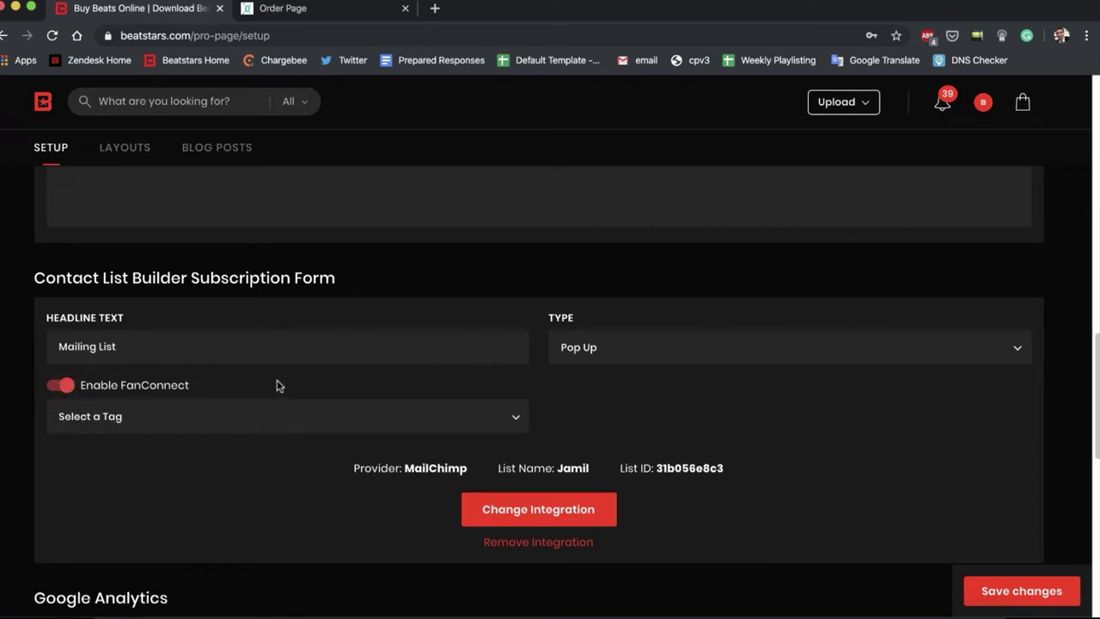
Step: Assign the "ProPage Subscription" tag to the subscription form and save the Pro Page settings
click(324, 416)
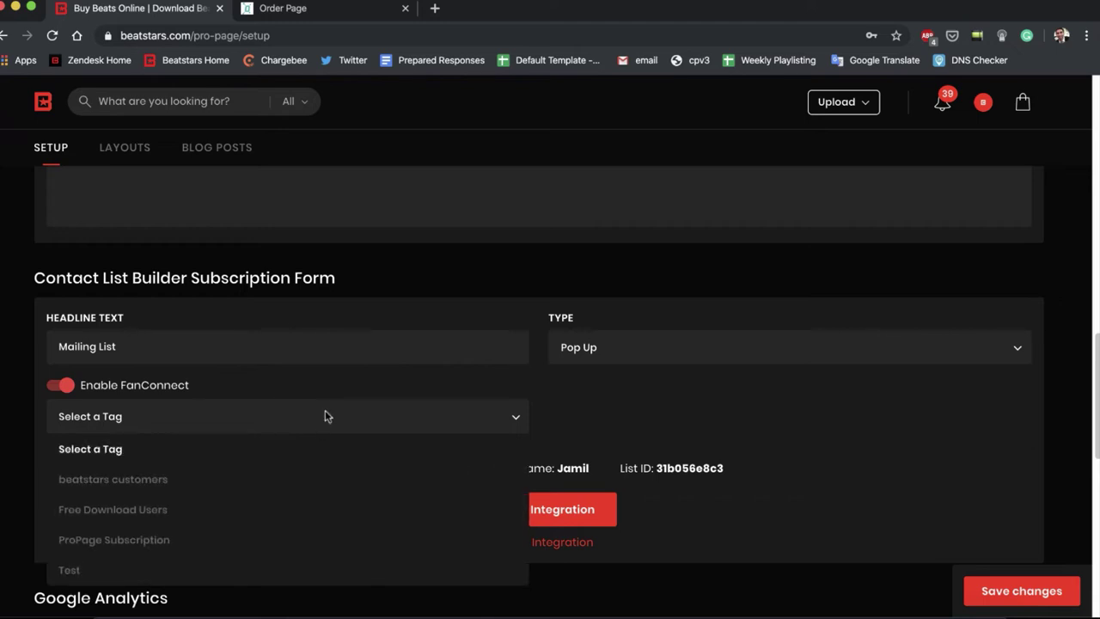
click(148, 512)
click(249, 428)
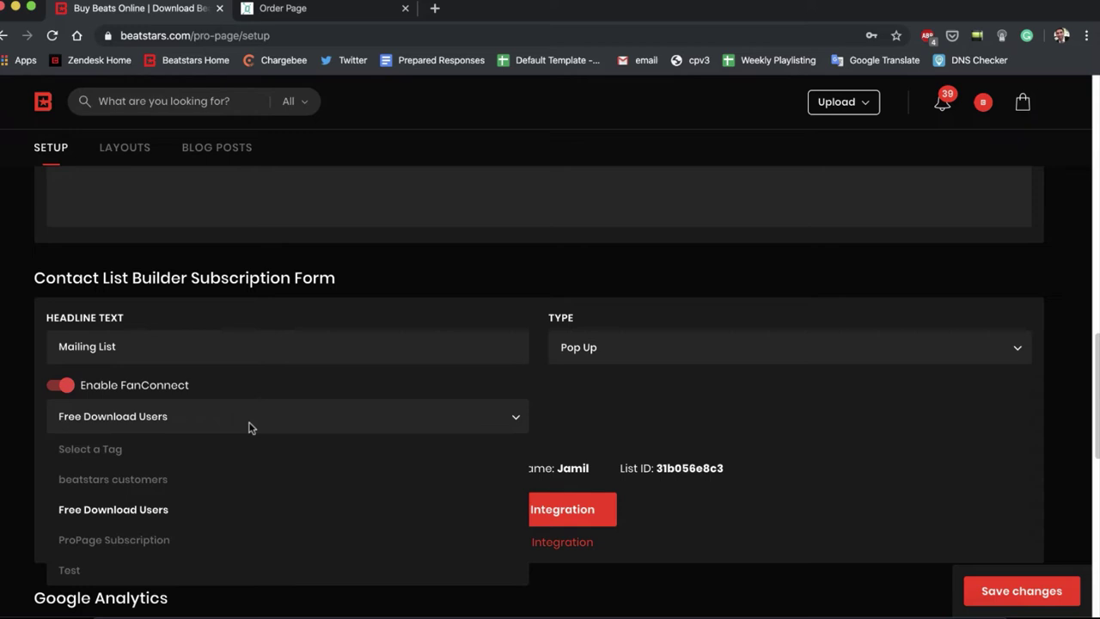
click(120, 539)
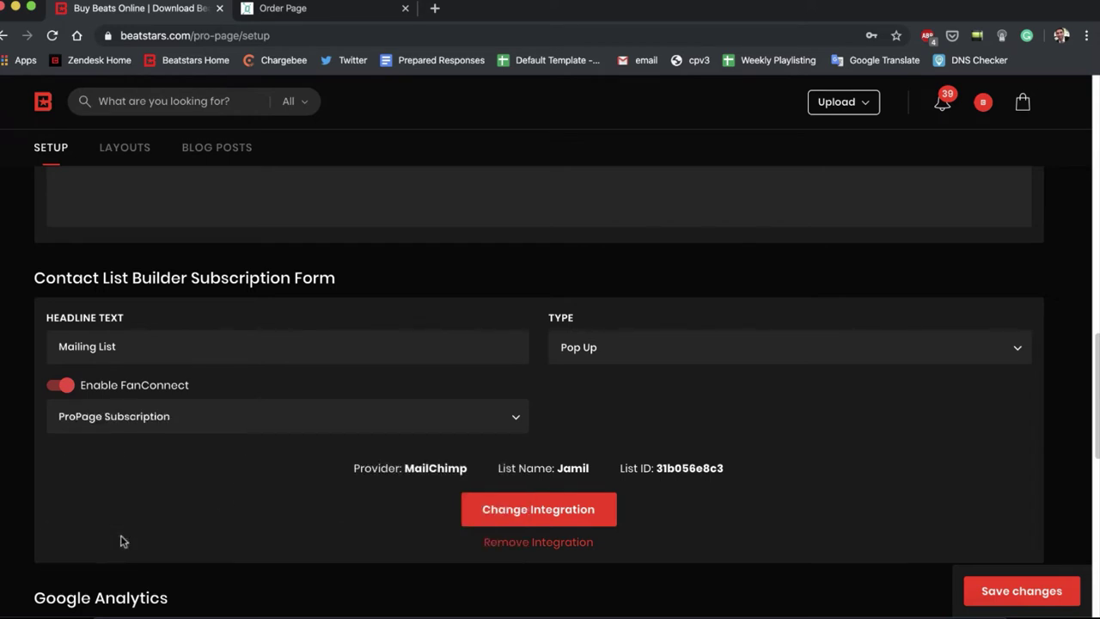
click(1036, 593)
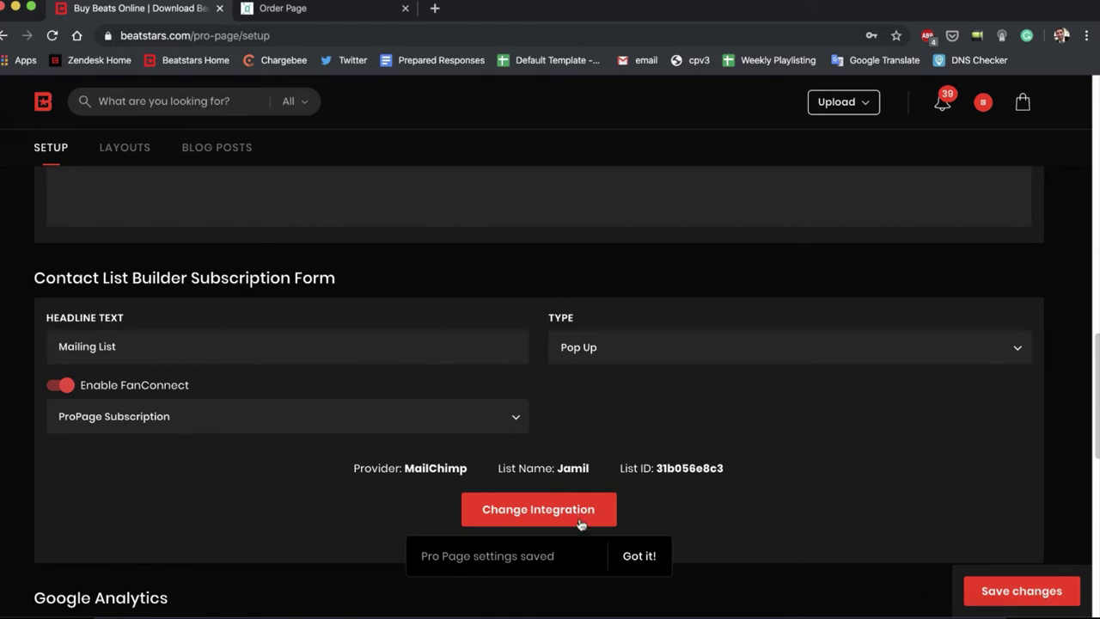
click(649, 559)
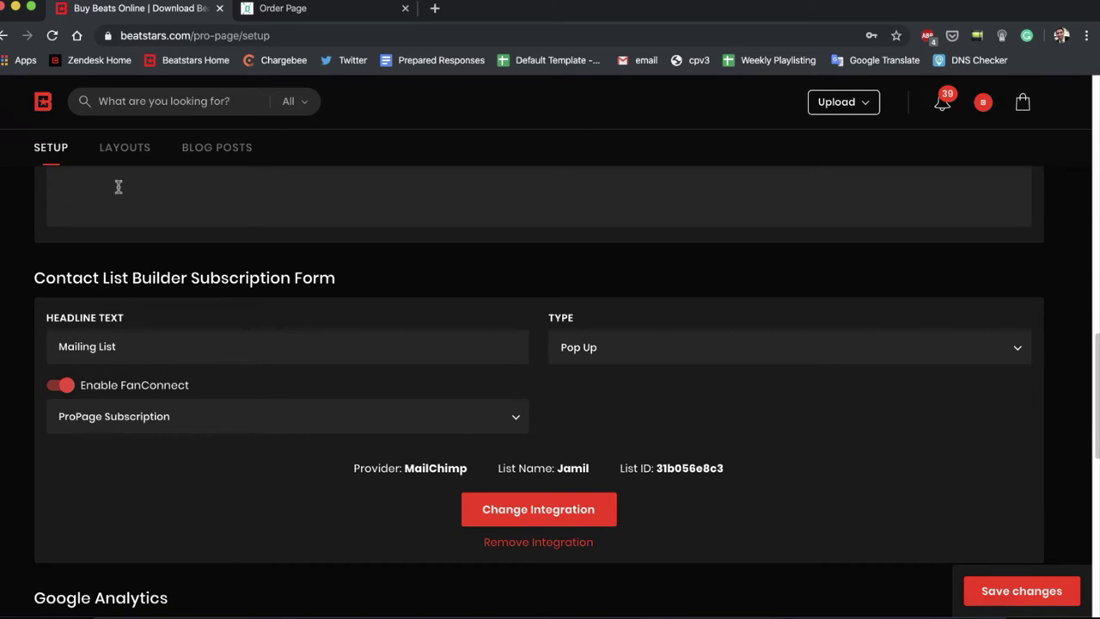
Step: Open Test Track from the account's tracks for metadata editing
scroll(349, 292, up, 10)
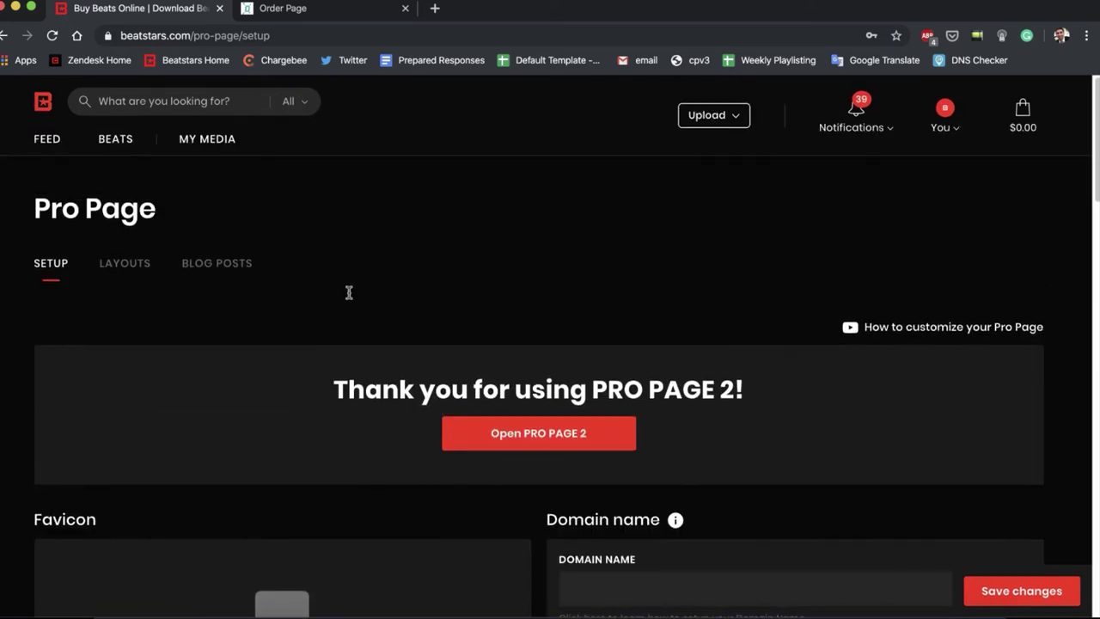
mouse_move(190, 139)
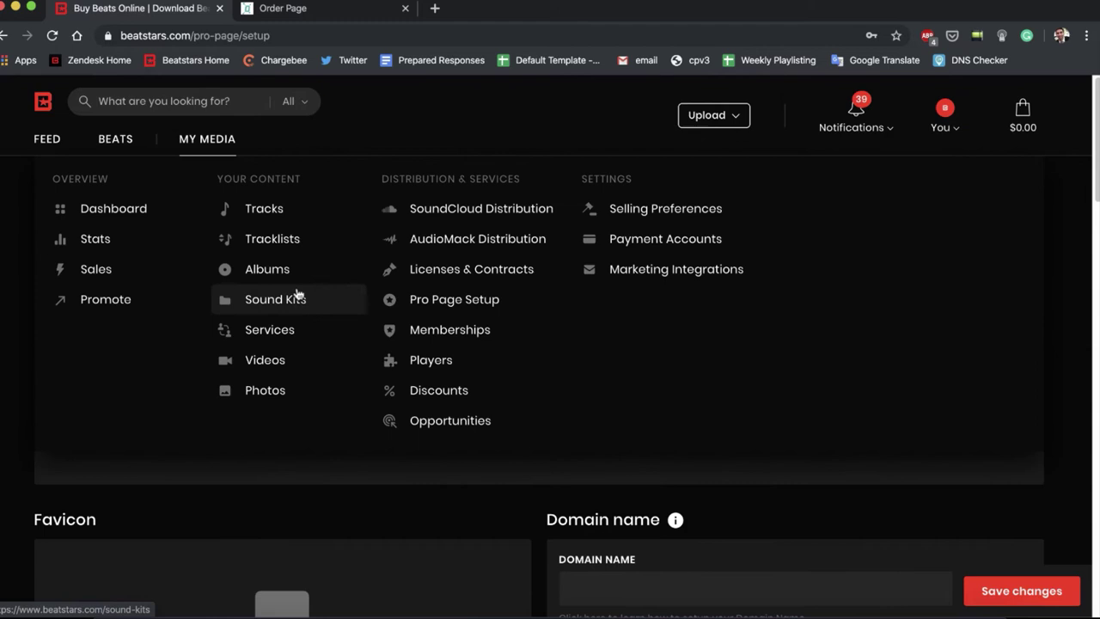
click(275, 218)
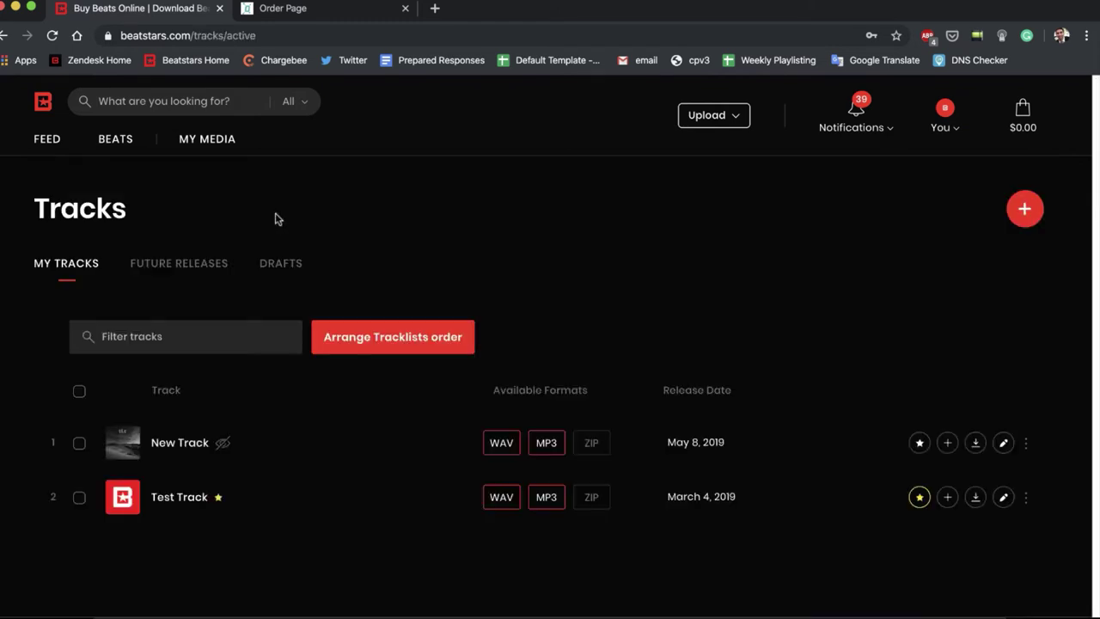
click(1003, 497)
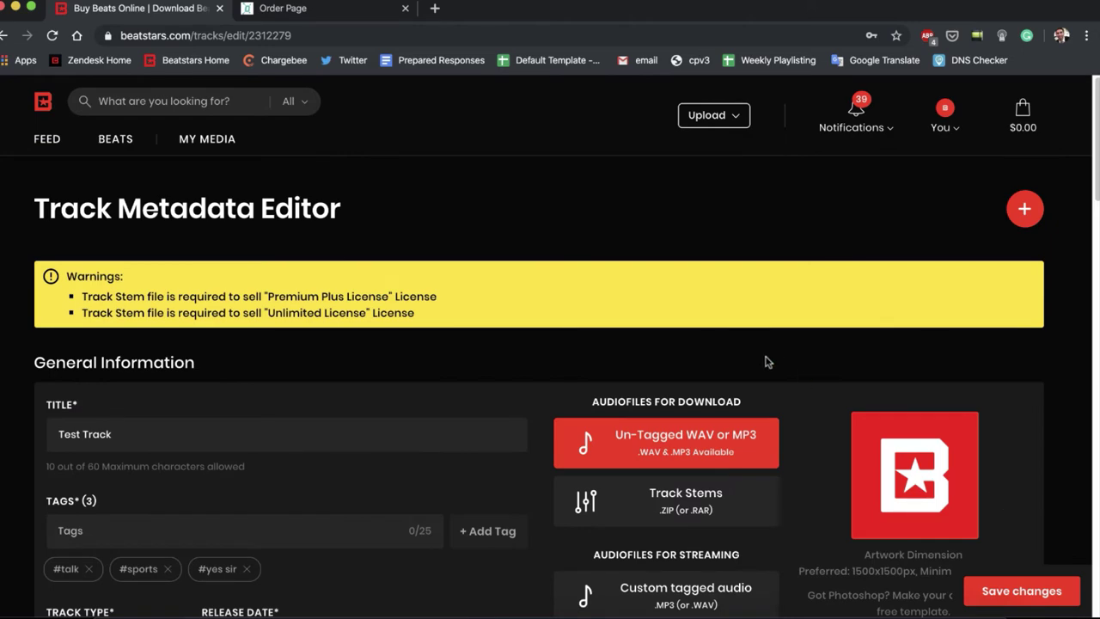
Step: Review Test Track's free download options and downloader requirements, save the track, and dismiss the notification
scroll(765, 357, down, 3)
scroll(768, 361, down, 5)
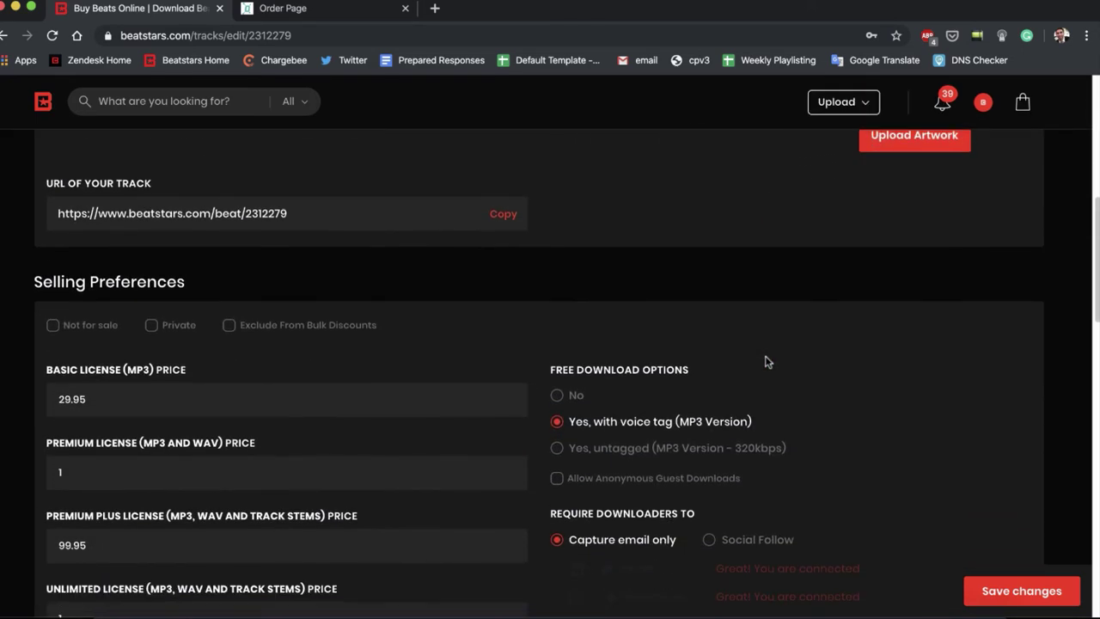
scroll(767, 361, down, 1)
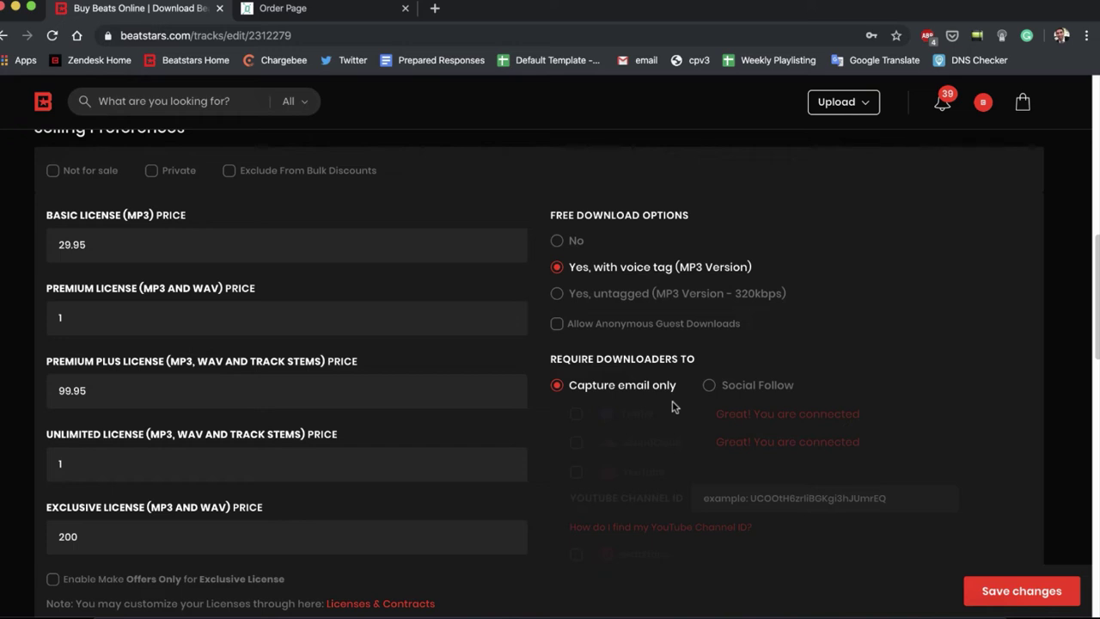
click(997, 592)
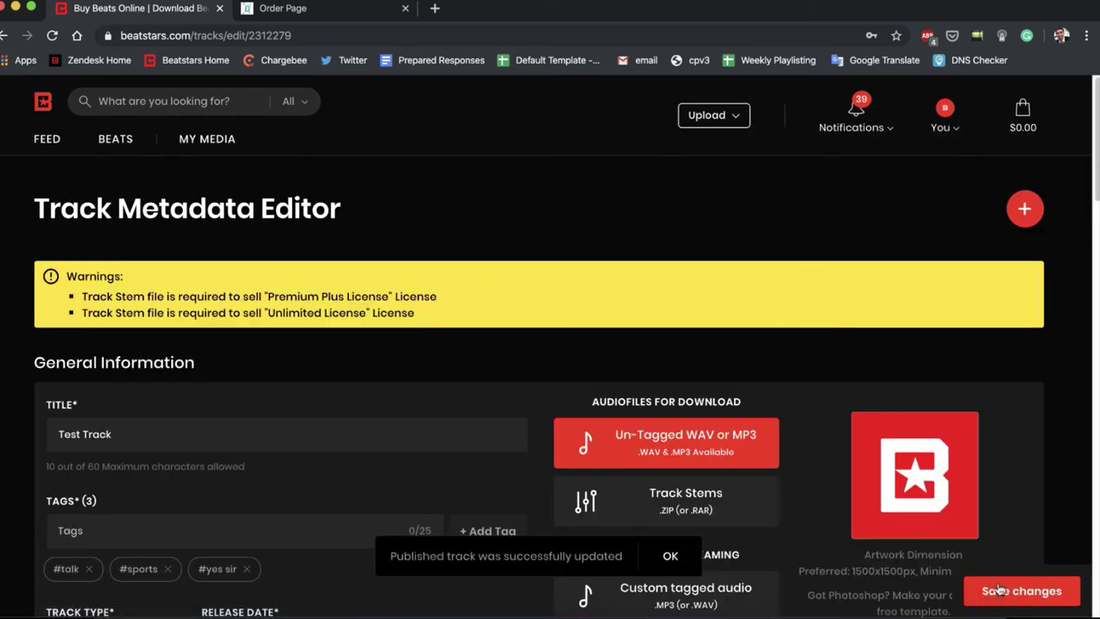
click(667, 556)
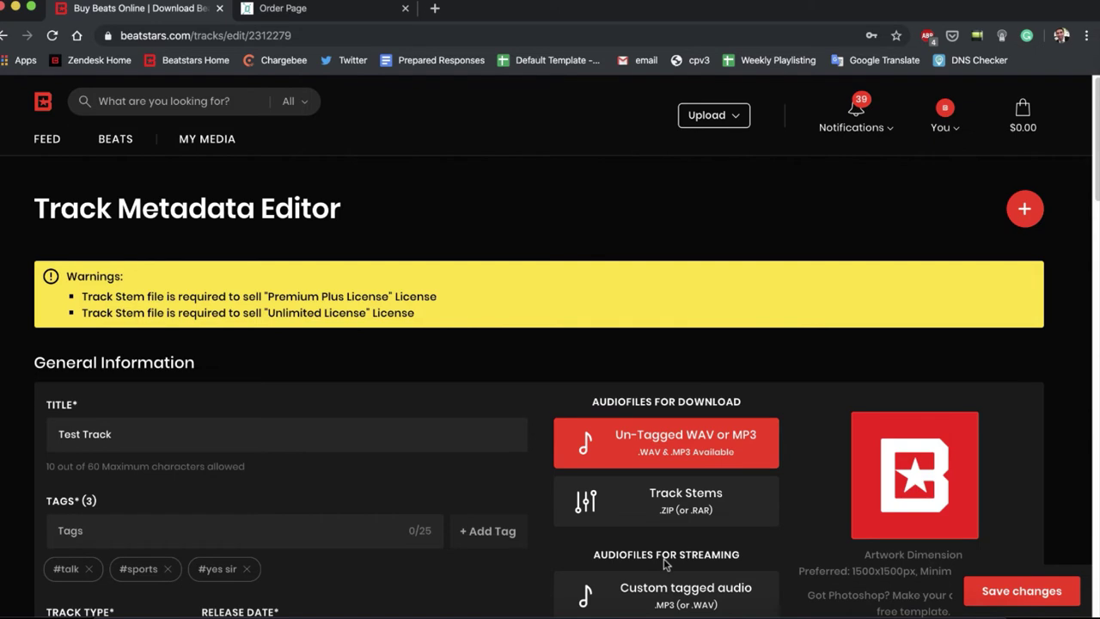
Step: Switch to Firefox, open the BeatStars Pro Page to view its Mailing List pop-up, and dismiss the pop-up and chat greeting
click(832, 617)
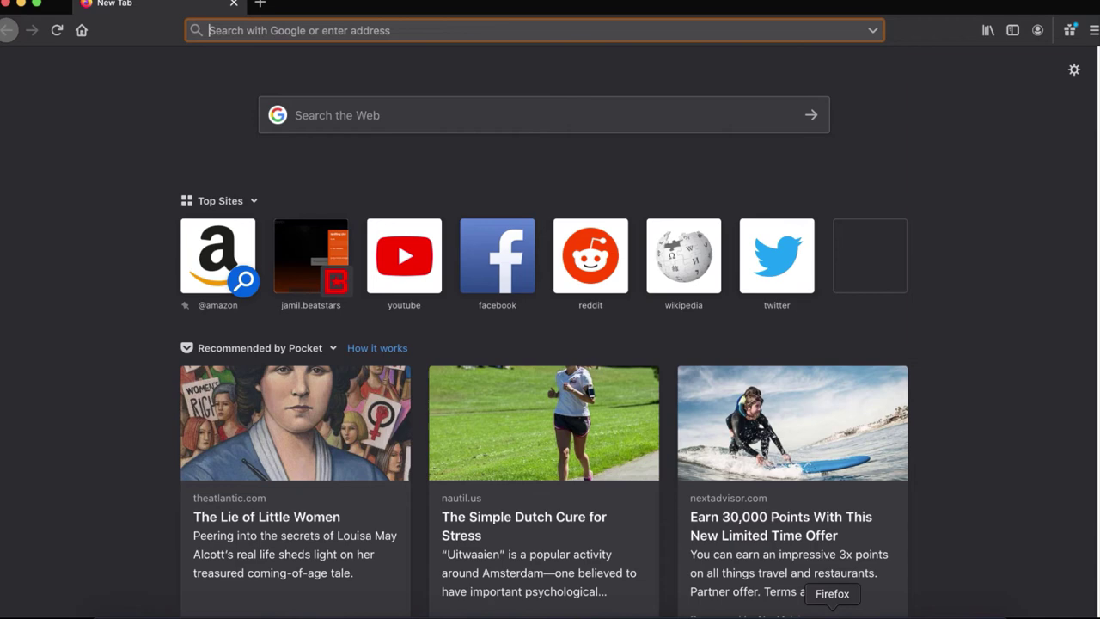
click(298, 266)
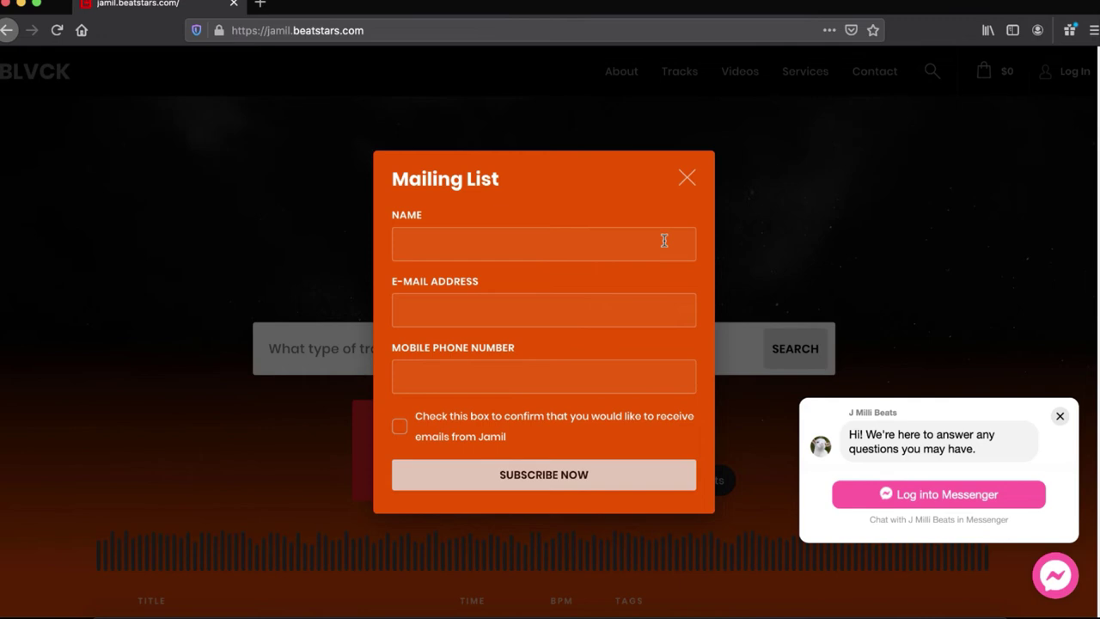
click(687, 178)
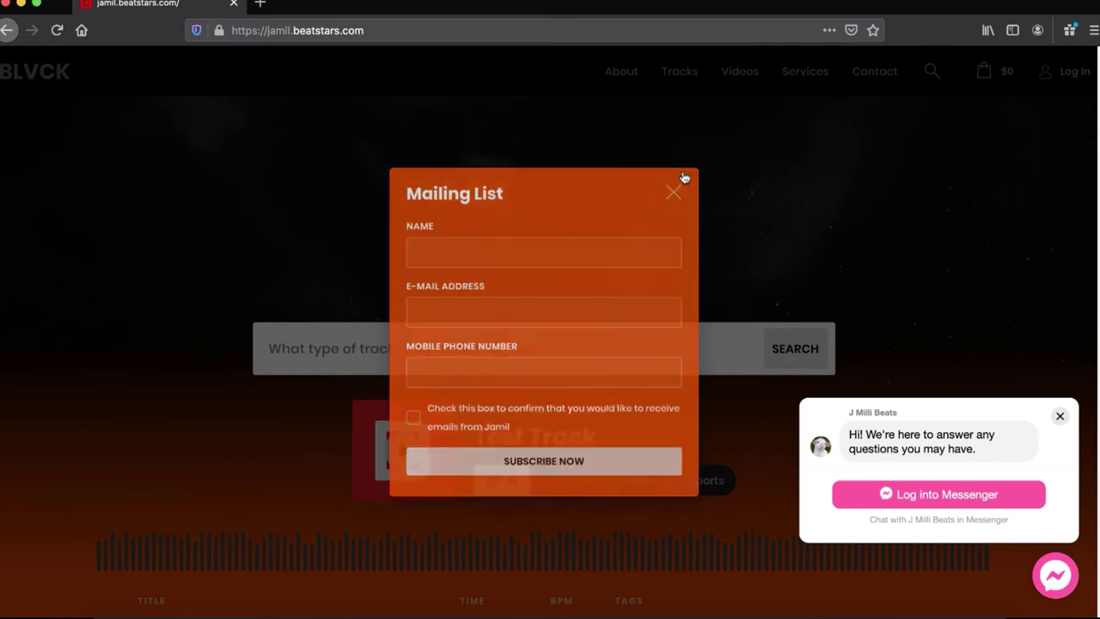
click(1059, 416)
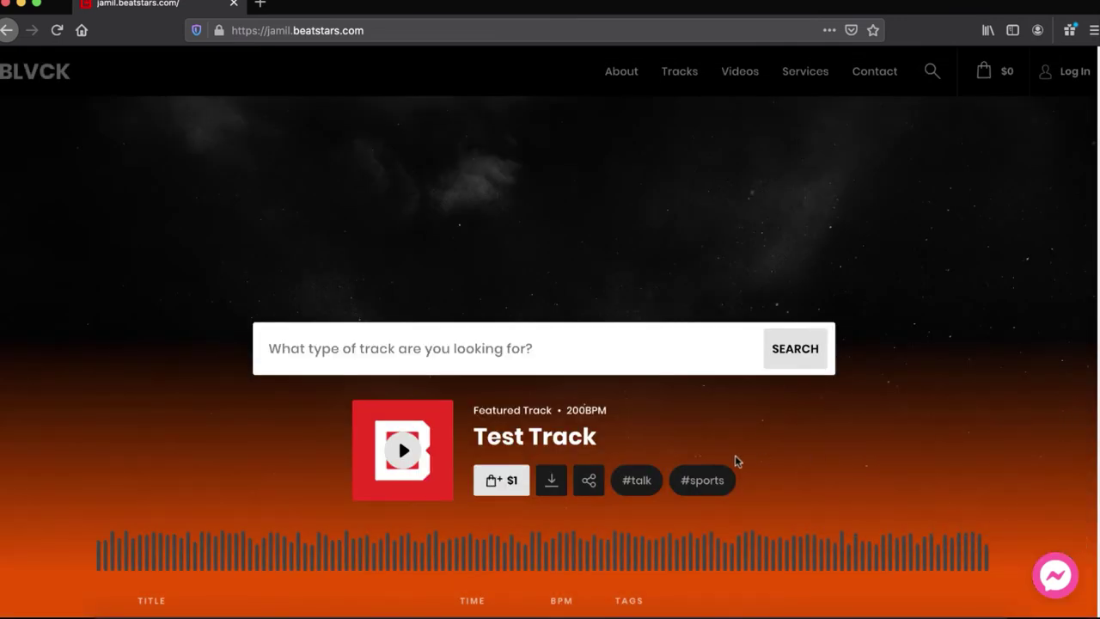
Step: View the free download form for Test Track in the Pro Page's track list and close it
scroll(735, 457, down, 3)
scroll(735, 462, down, 2)
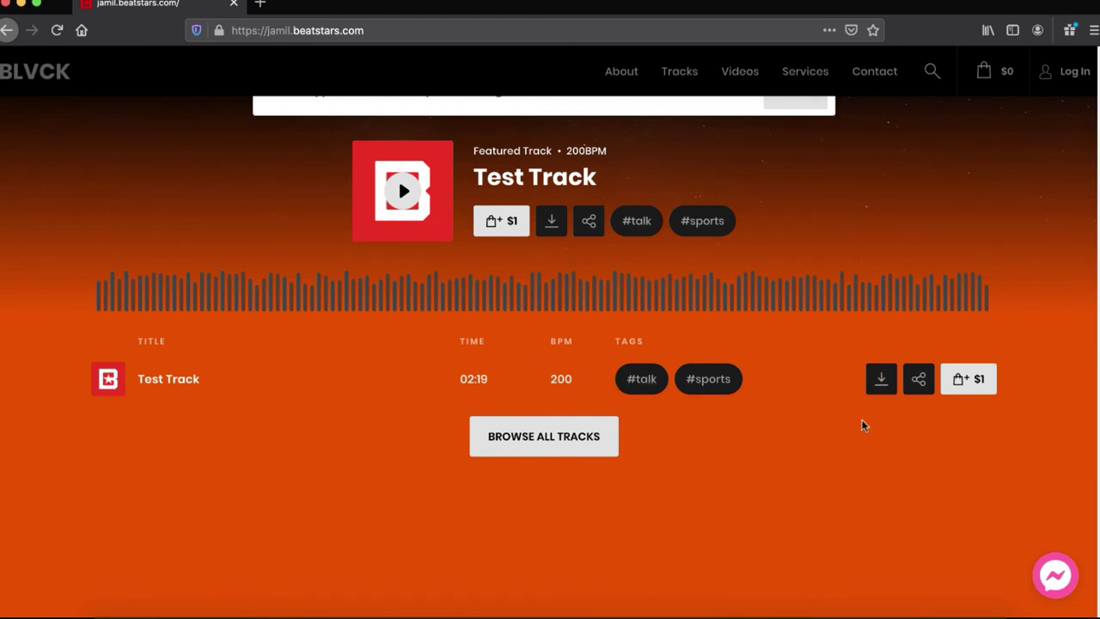
click(880, 380)
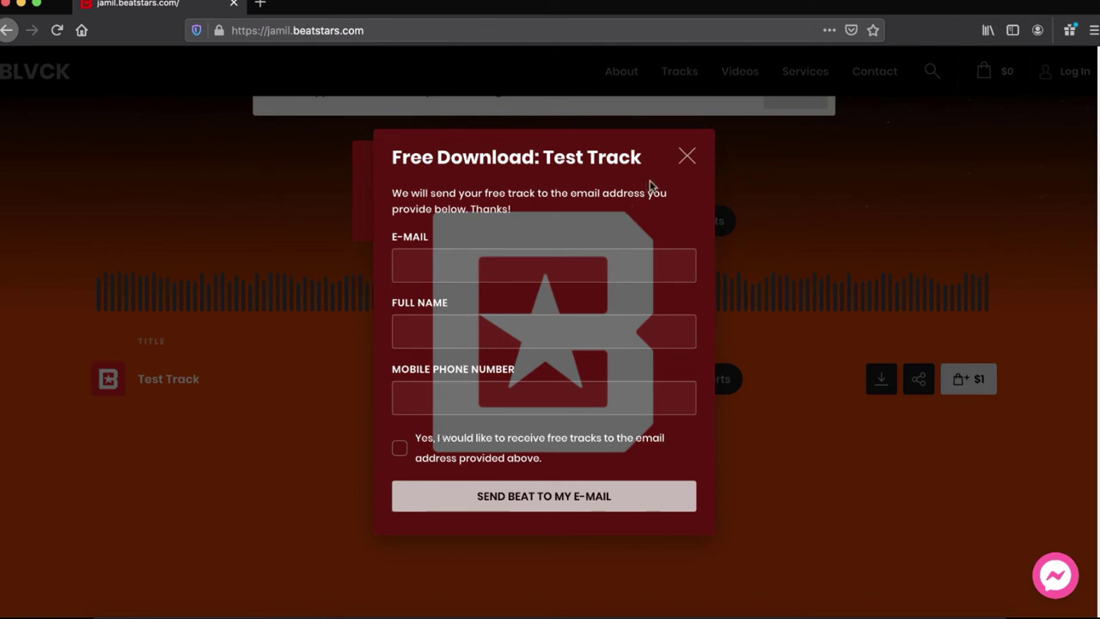
click(688, 156)
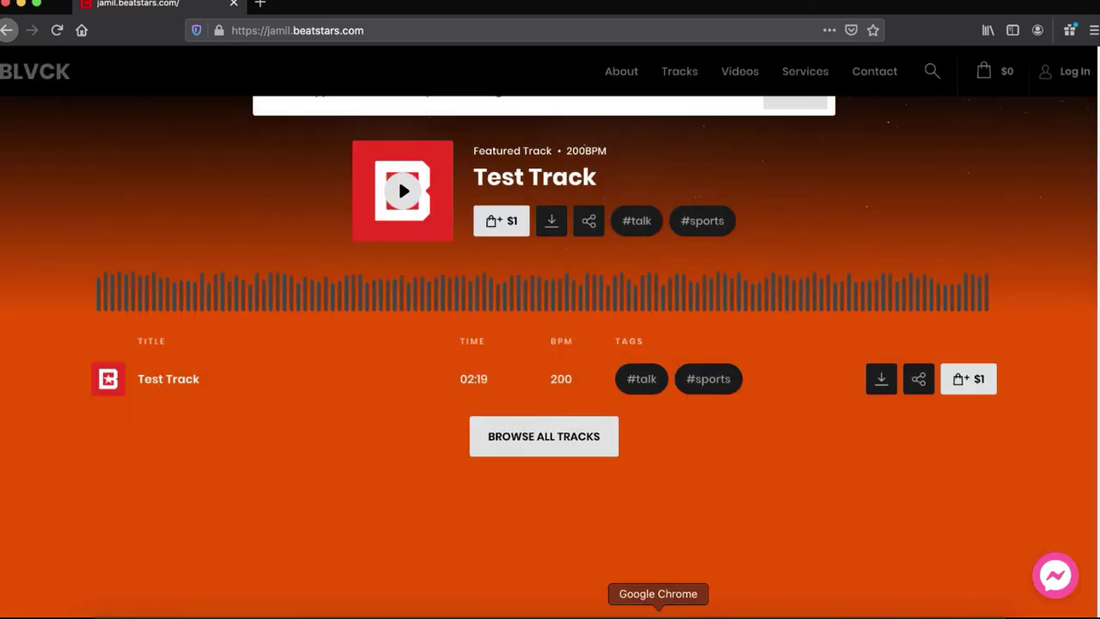
Step: Switch back to Google Chrome and open FanConnect from the BeatStars Marketing Integrations
click(658, 612)
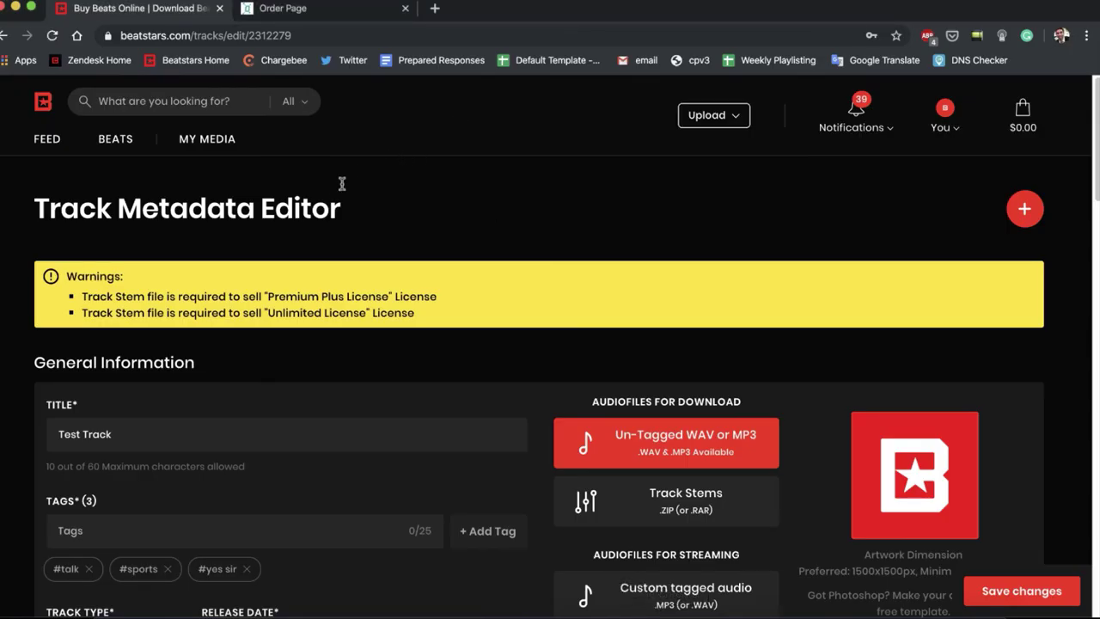
mouse_move(207, 142)
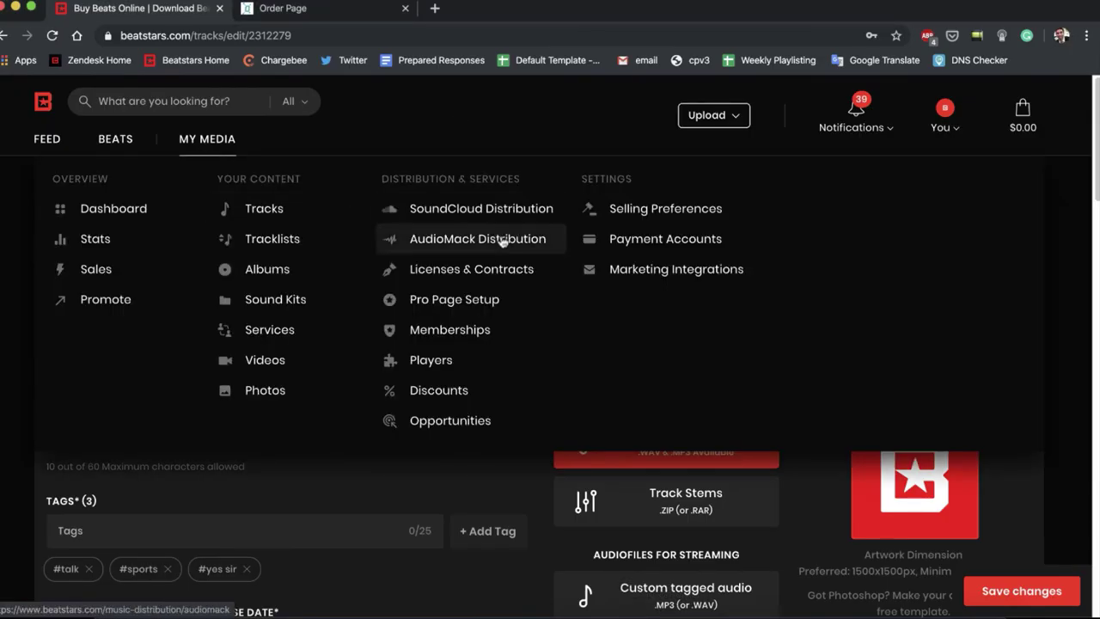
click(625, 268)
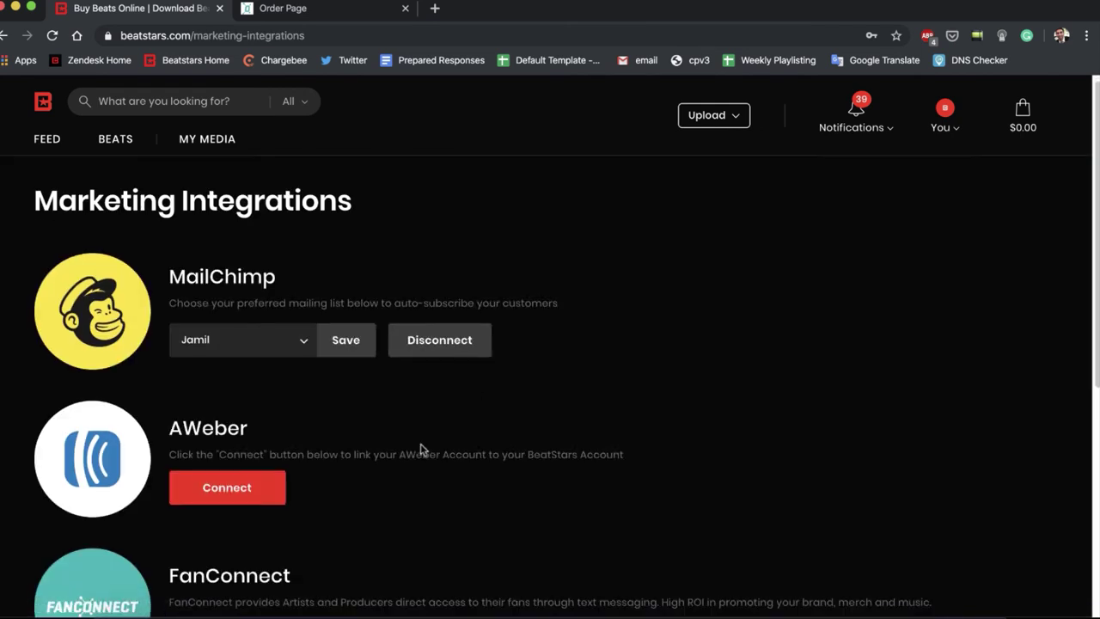
scroll(421, 450, down, 5)
click(253, 444)
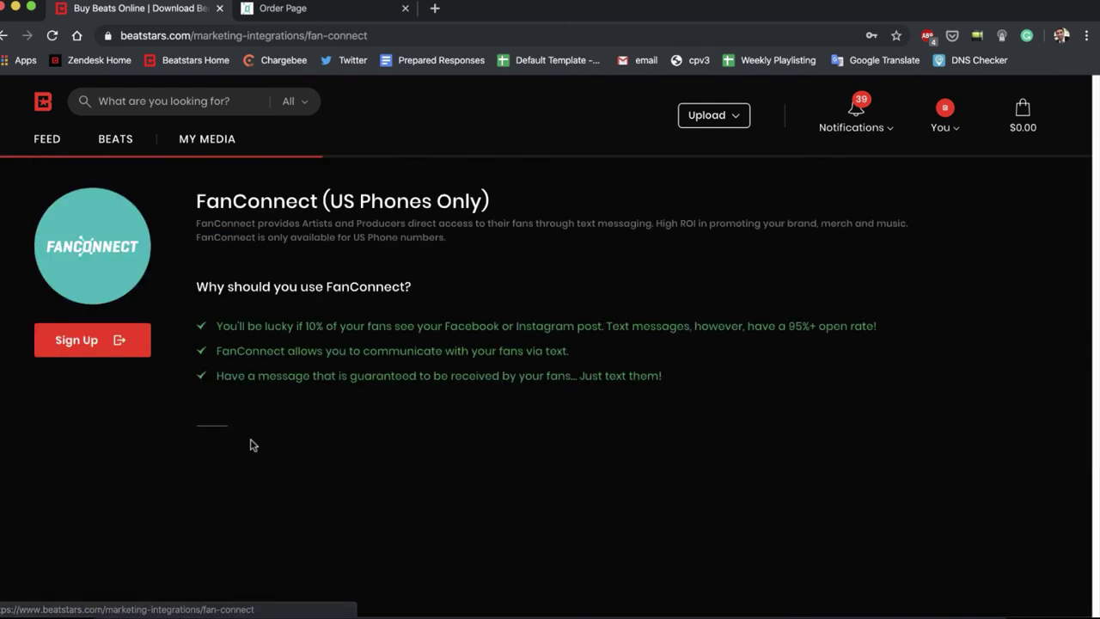
Step: Go to the FanConnect site, open the member dashboard, and show its Text Alerts page
click(101, 344)
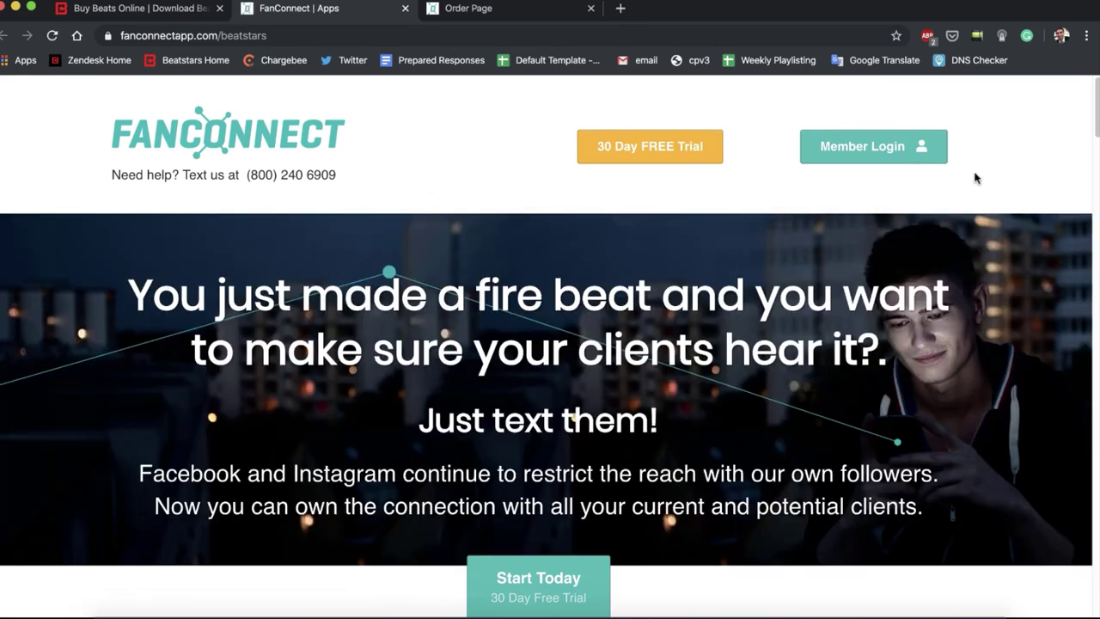
click(871, 157)
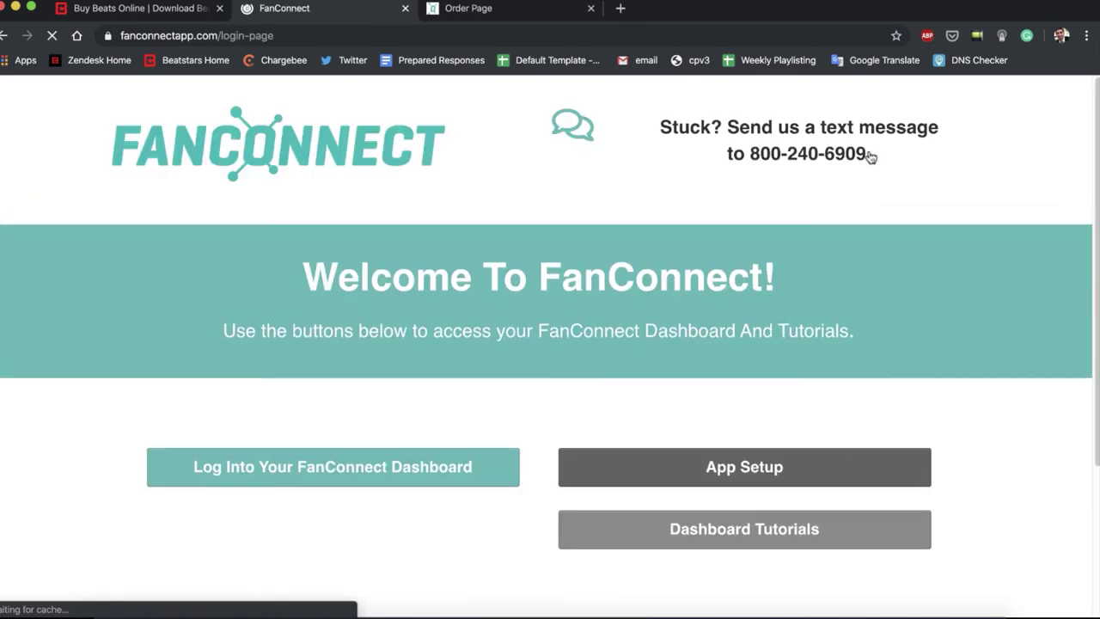
click(300, 470)
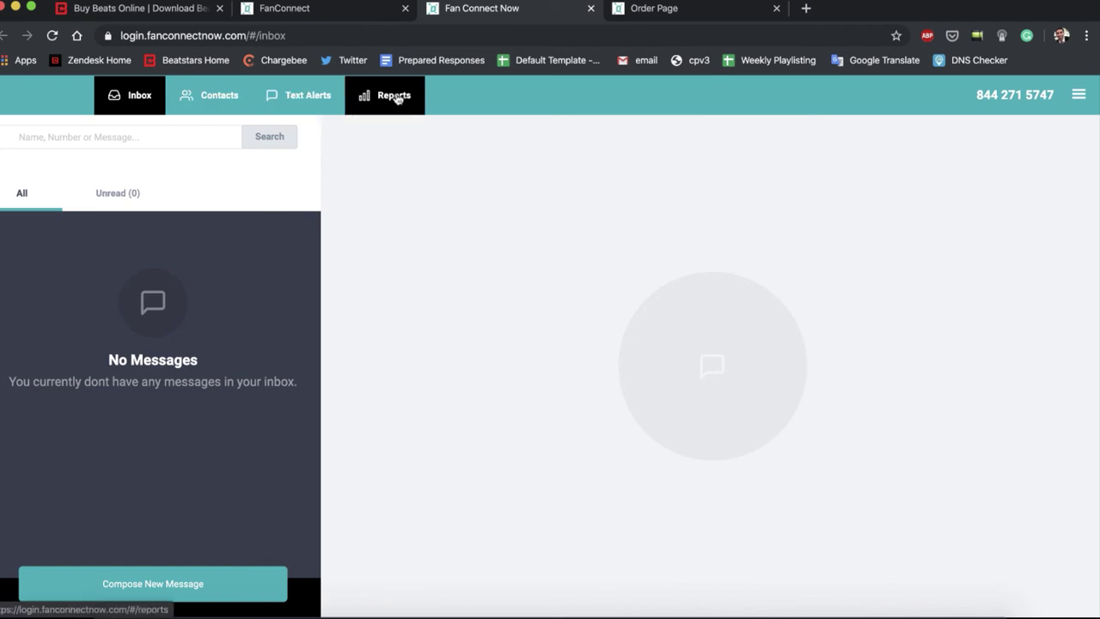
click(305, 106)
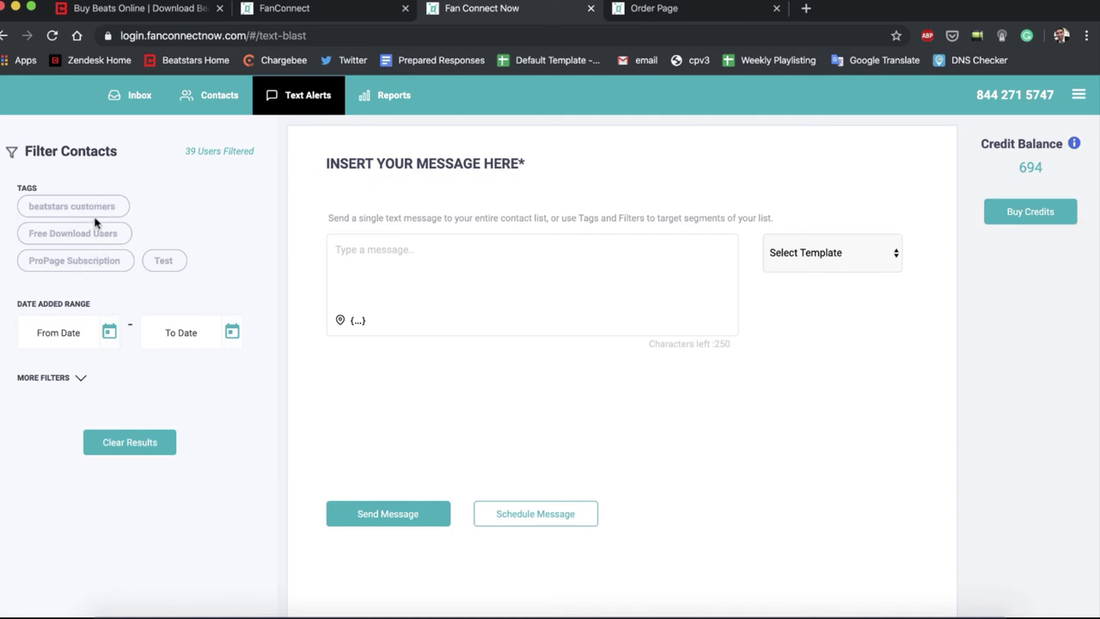
Step: Filter the text alert contacts by the tags beatstars customers, Free Download Users, ProPage Subscription and Test
click(91, 211)
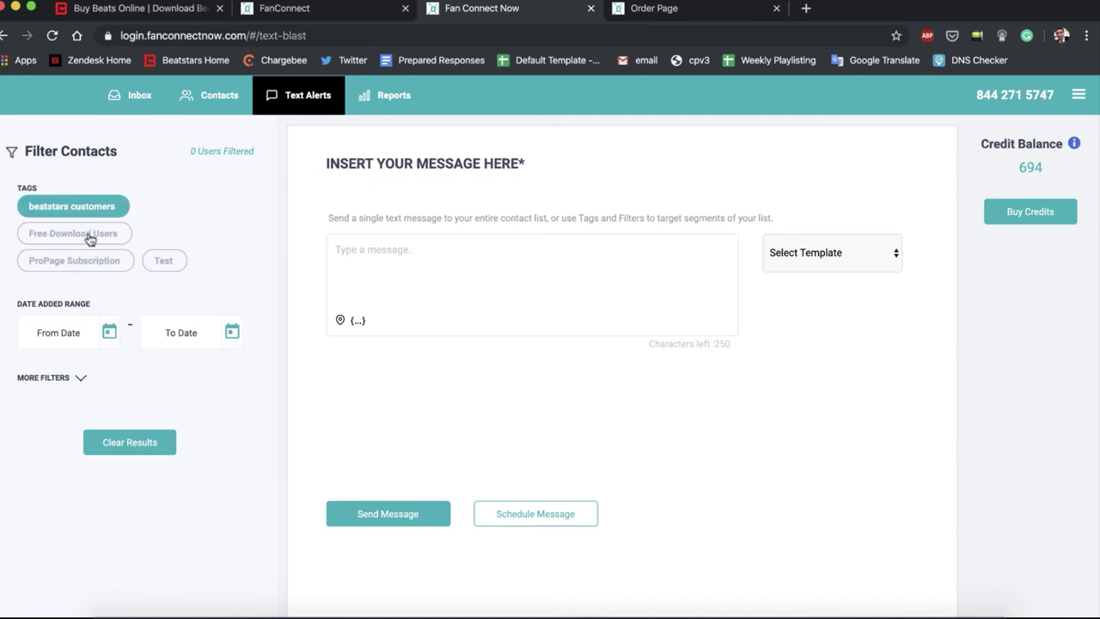
click(89, 239)
click(97, 265)
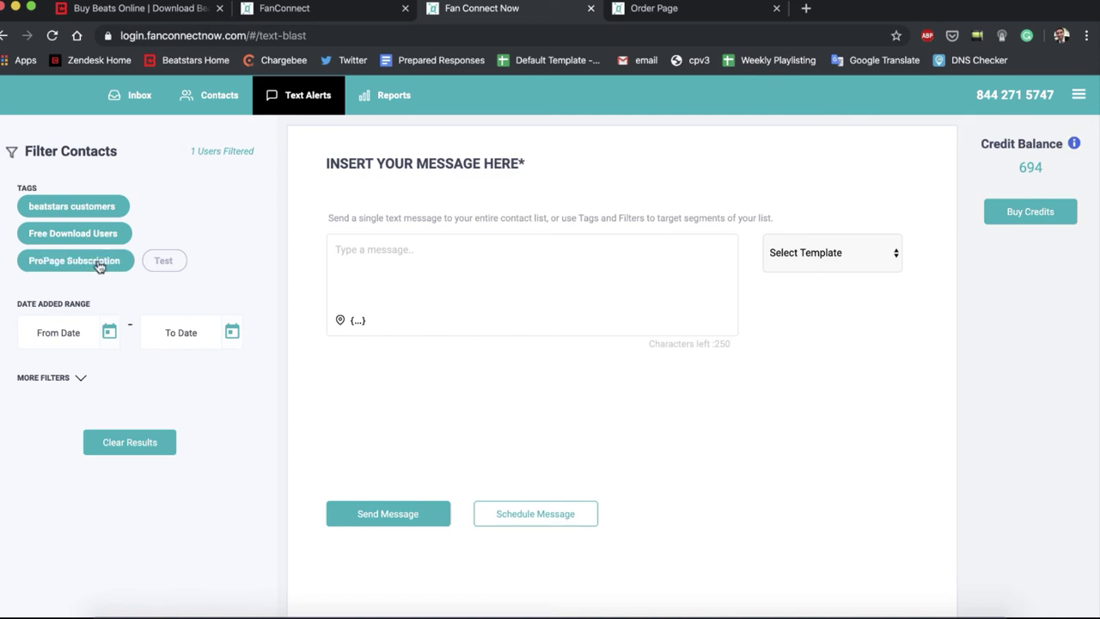
click(165, 260)
click(446, 277)
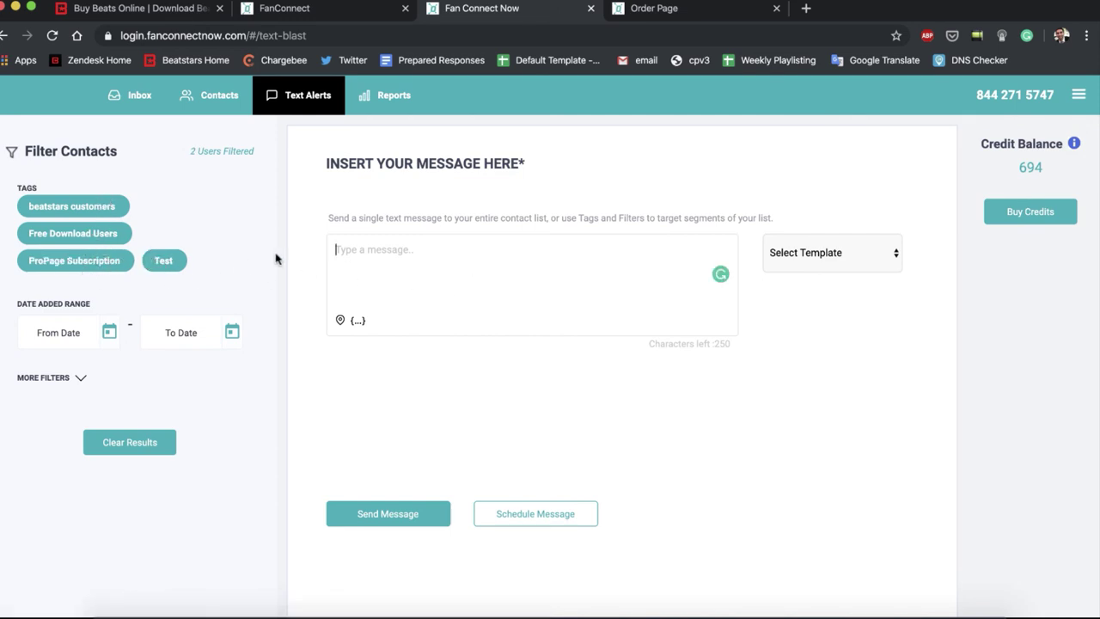
Step: Narrow the contact filter to only the Free Download Users tag and enter "test" as the message
click(85, 205)
click(100, 259)
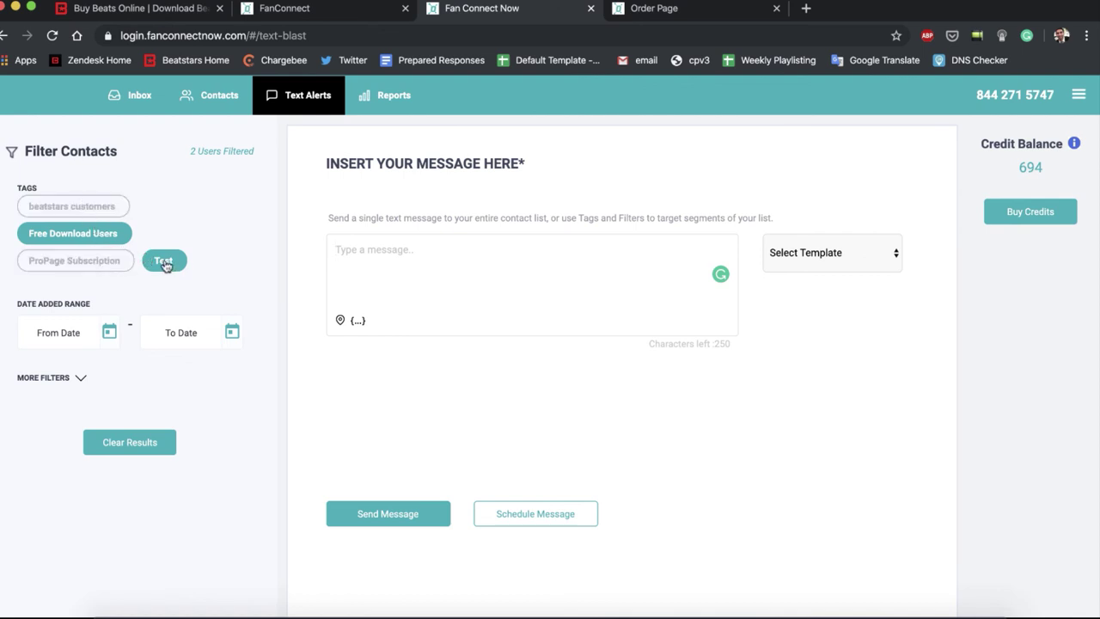
click(165, 262)
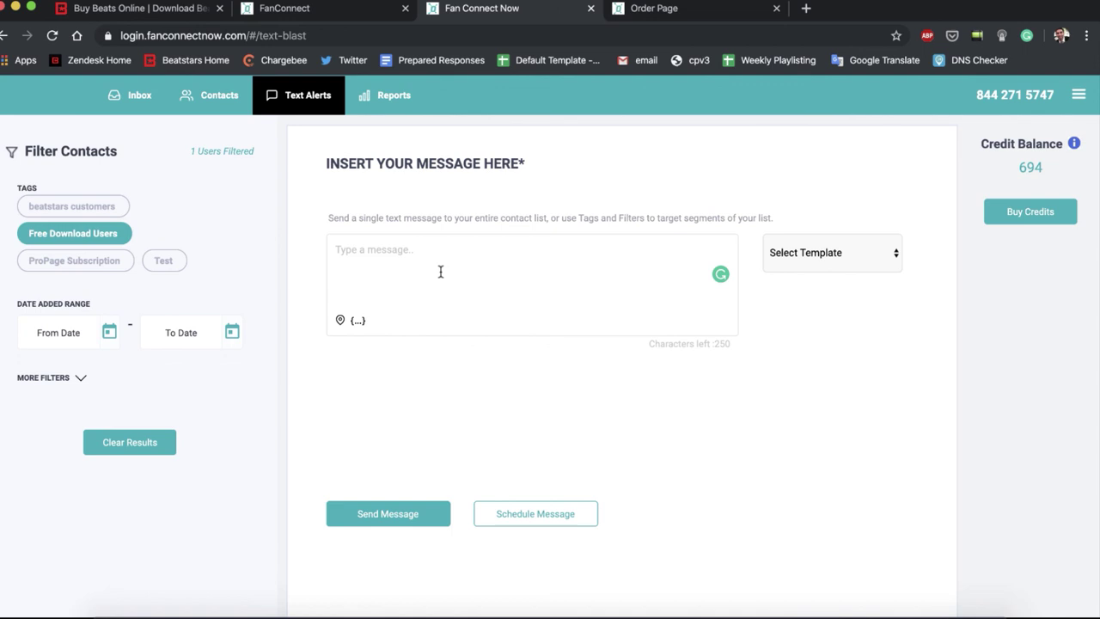
text(test)
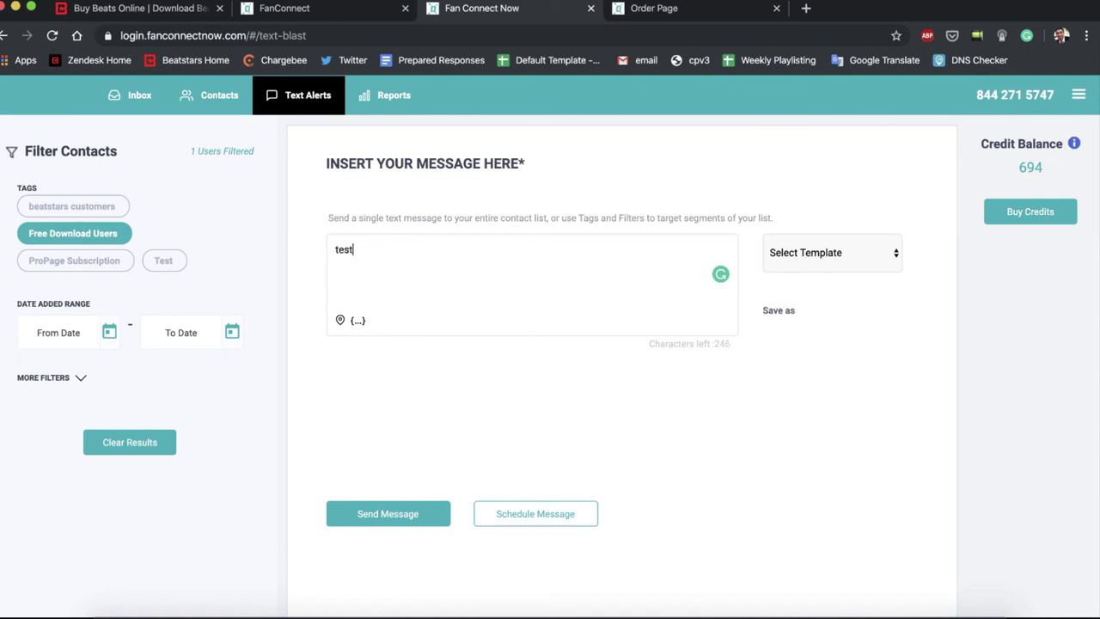